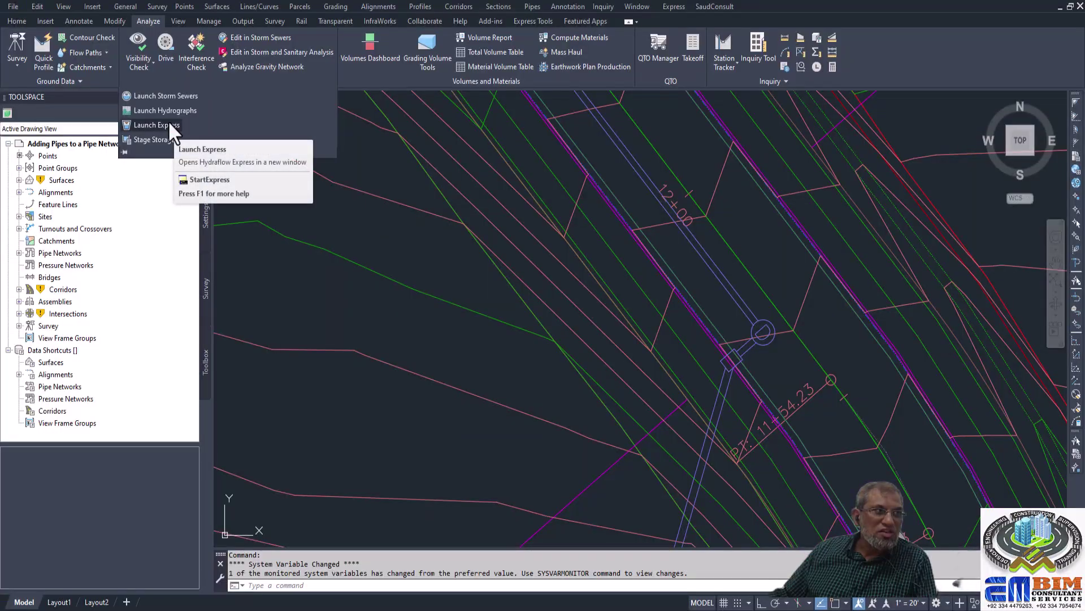
Launch Hydraflow Express from Civil 3D and open the hydrology calculator with the Rational hydrograph method.
click(169, 126)
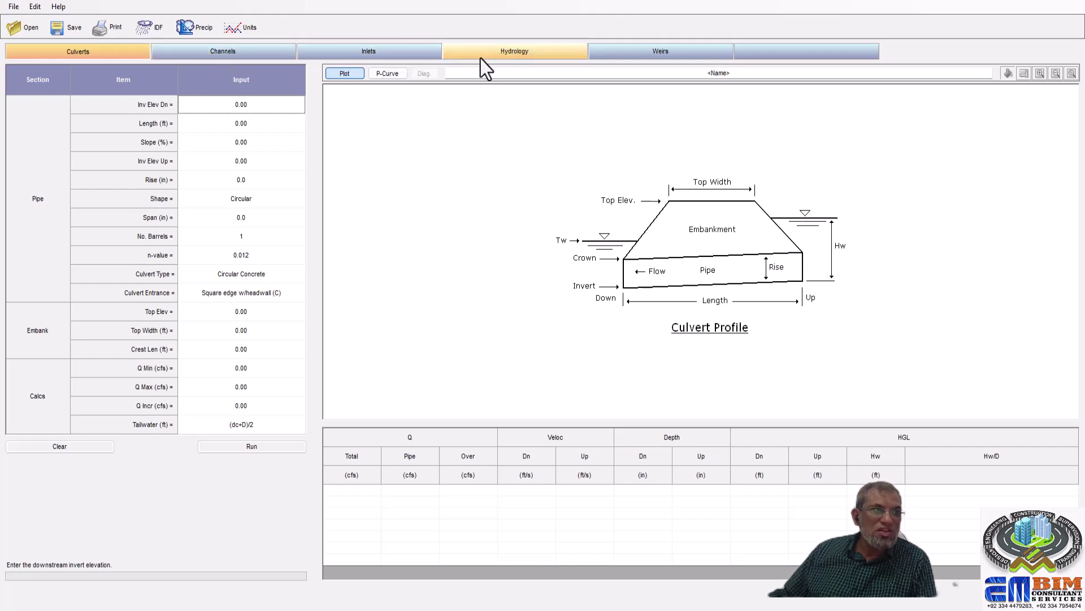
click(515, 52)
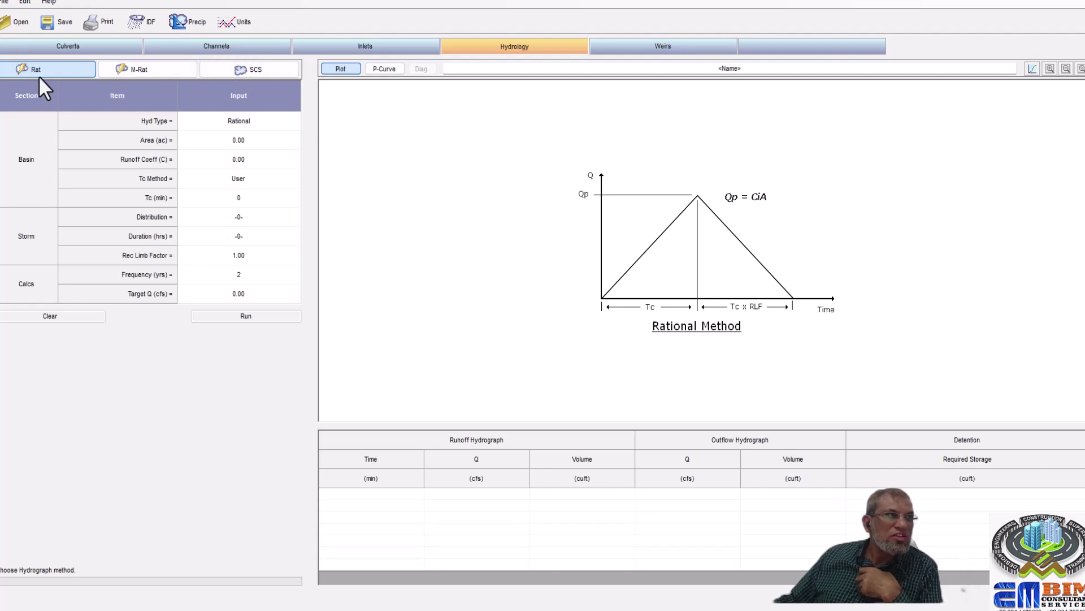
click(254, 121)
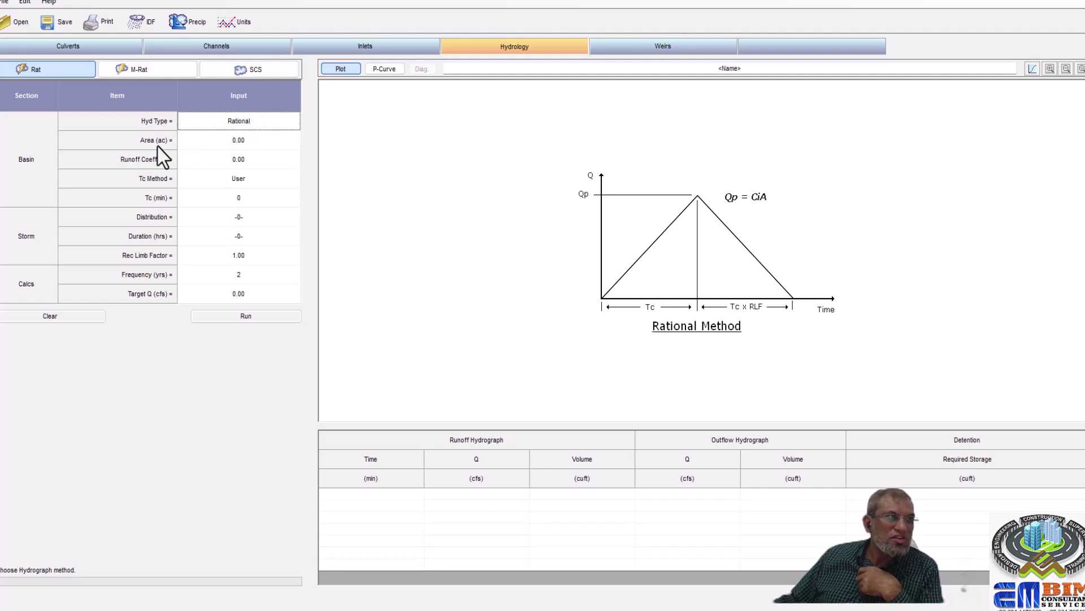
Set the Rational method basin's drainage area to 0.4 acres and its runoff coefficient to 0.80.
click(251, 140)
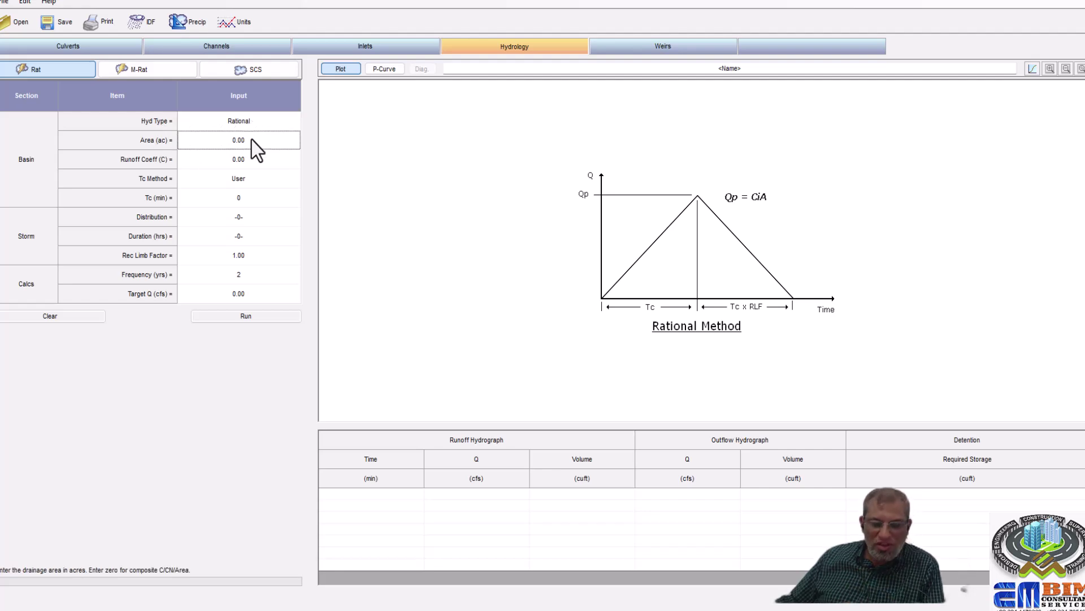
text(.4)
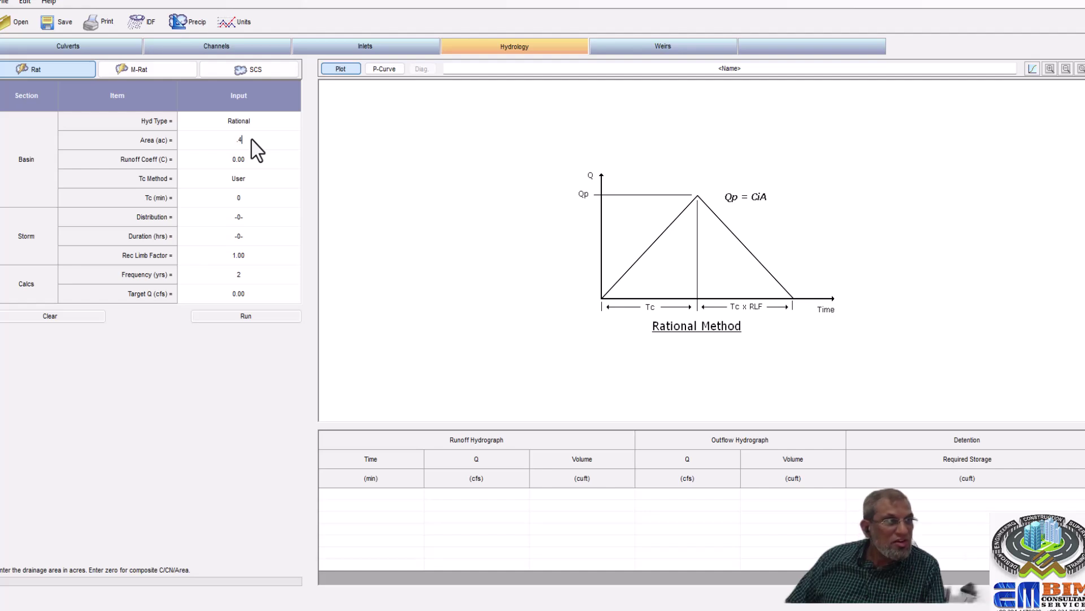
click(257, 168)
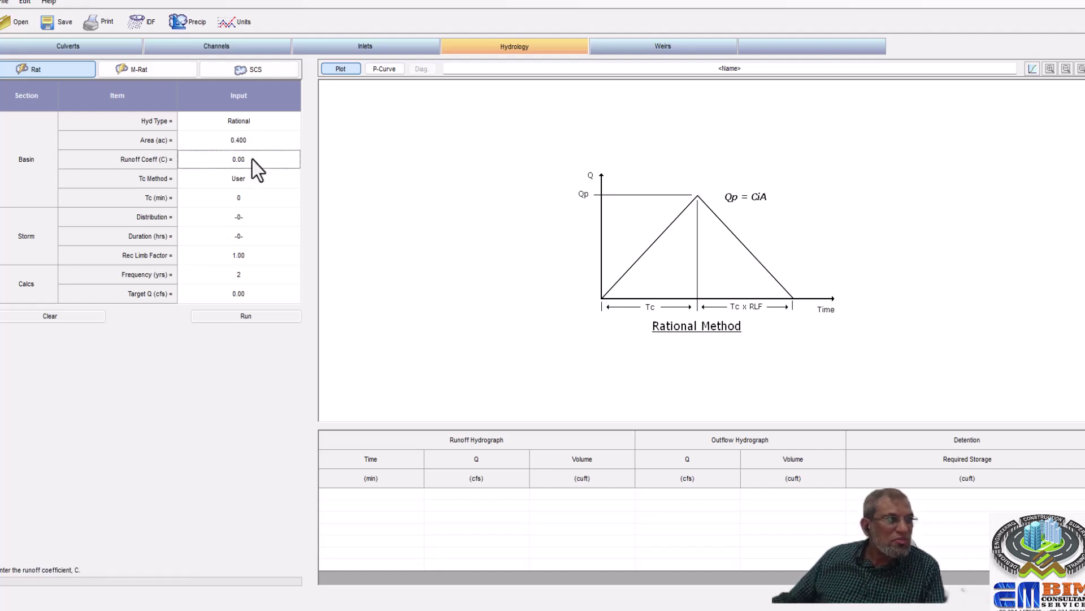
text(.80)
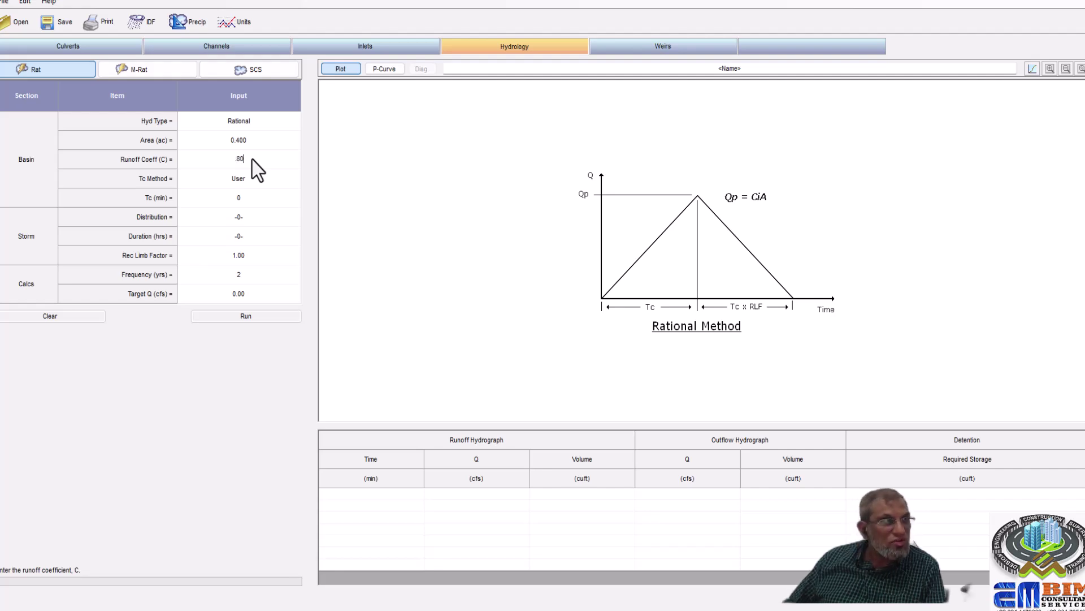
Keep the Tc method as User and set the basin's time of concentration to 2 minutes.
click(250, 179)
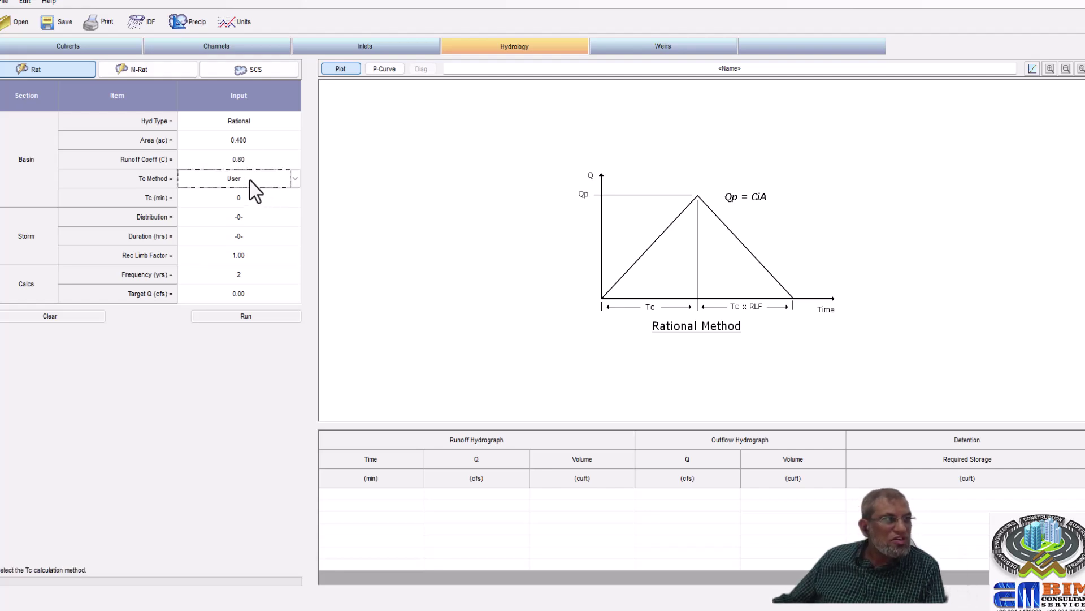
click(295, 179)
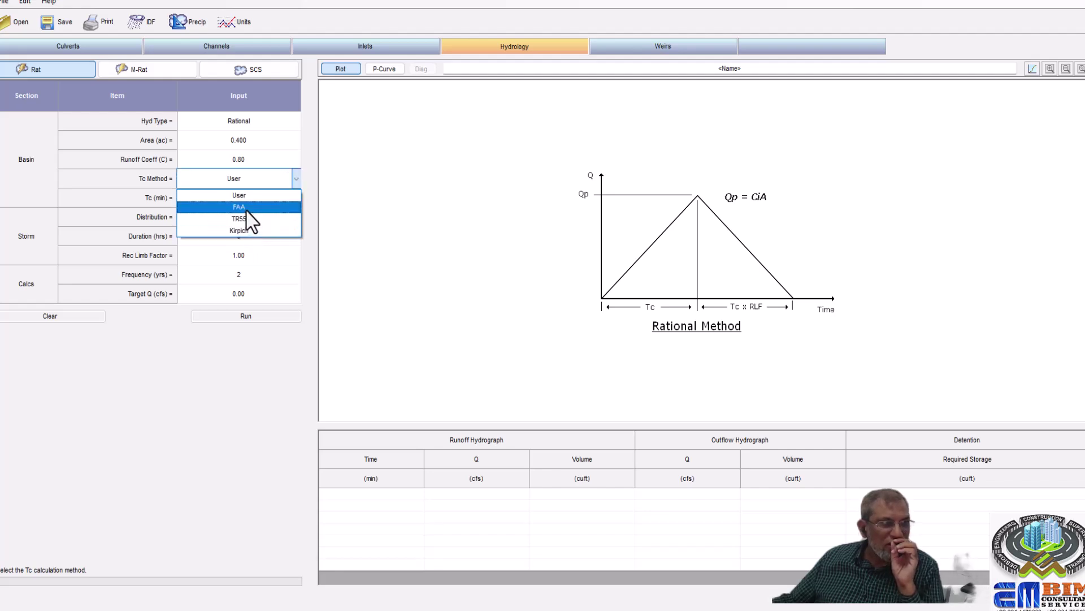
click(256, 195)
click(254, 200)
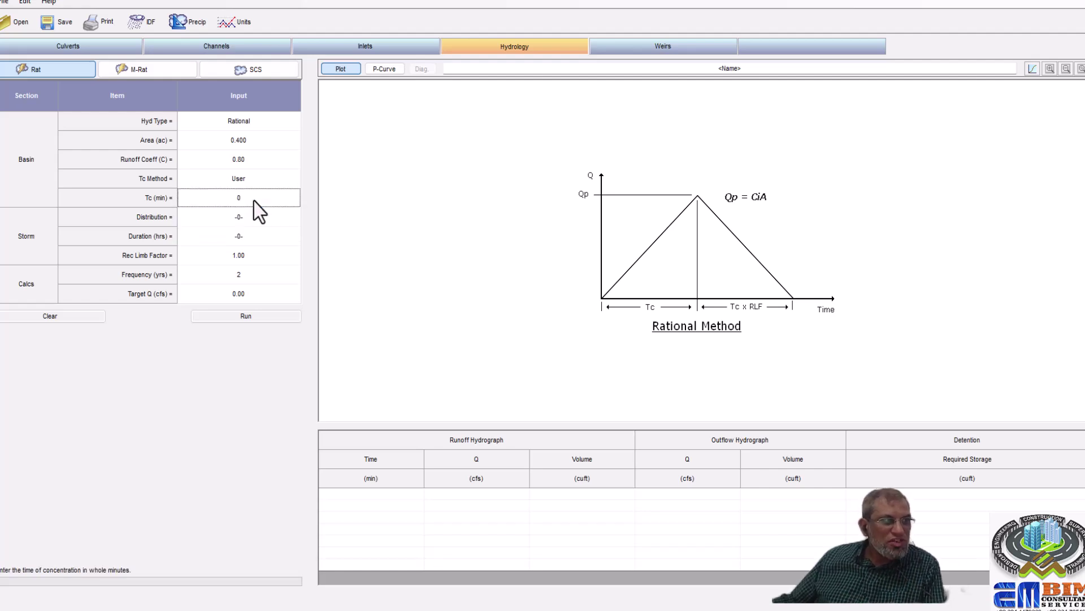
text(2)
click(260, 218)
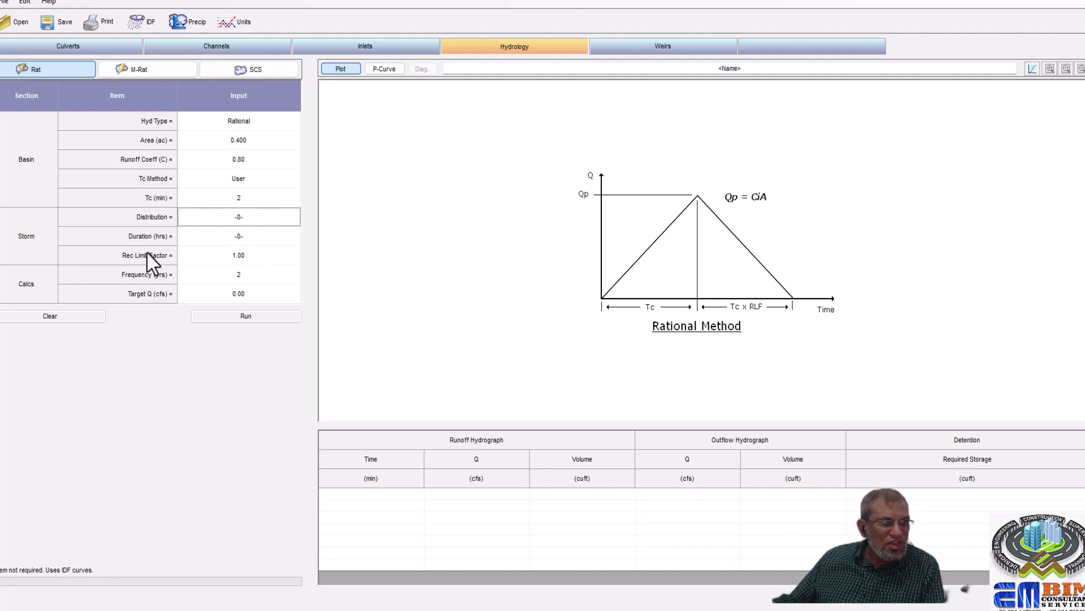
Set the return frequency of the Rational method calculation to 25 years.
click(250, 258)
click(255, 275)
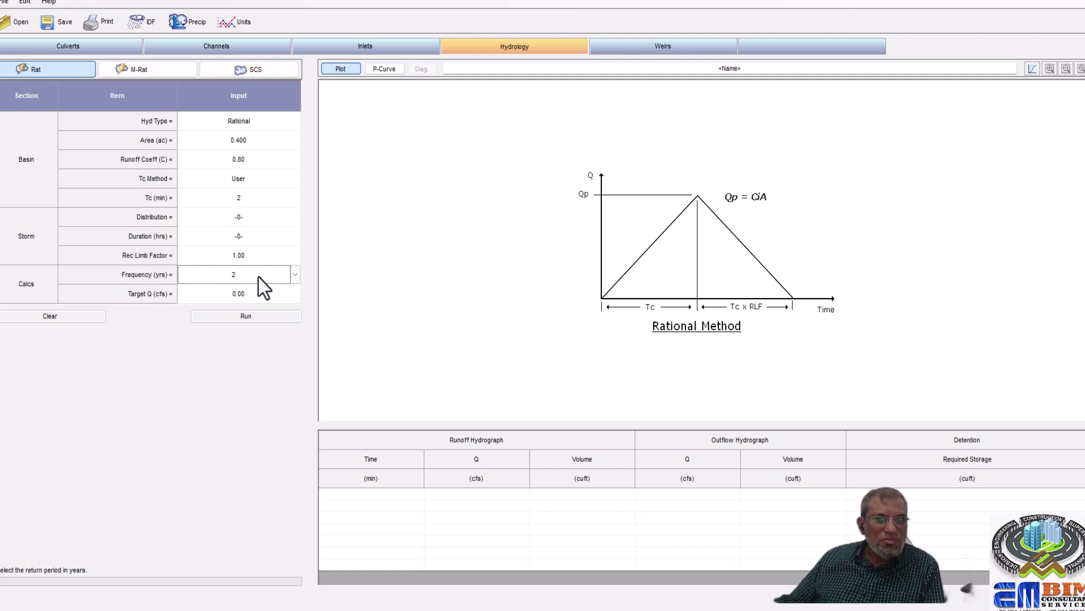
click(294, 275)
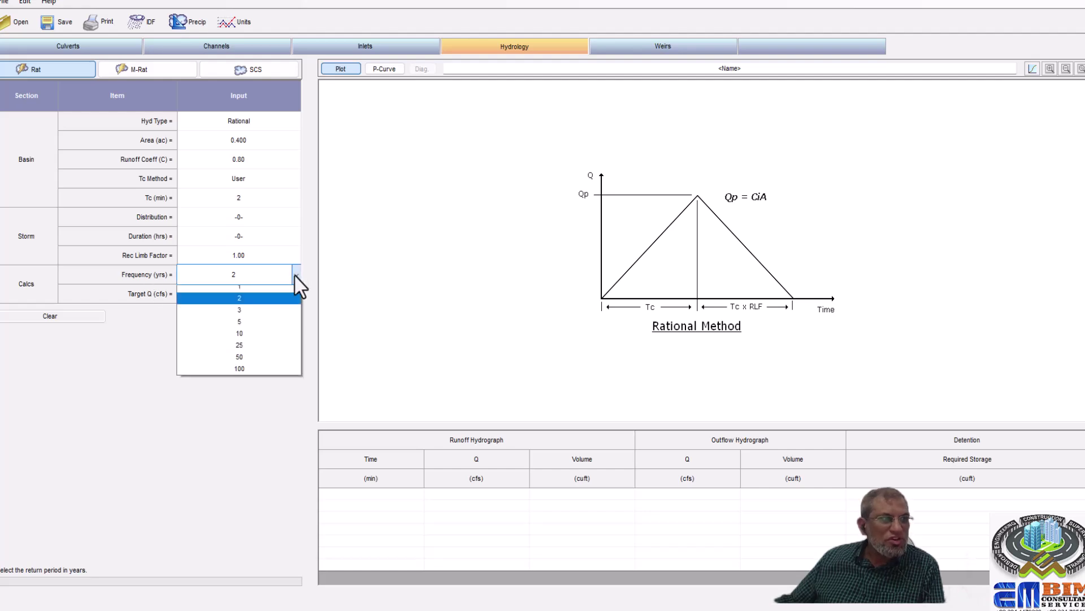
click(249, 348)
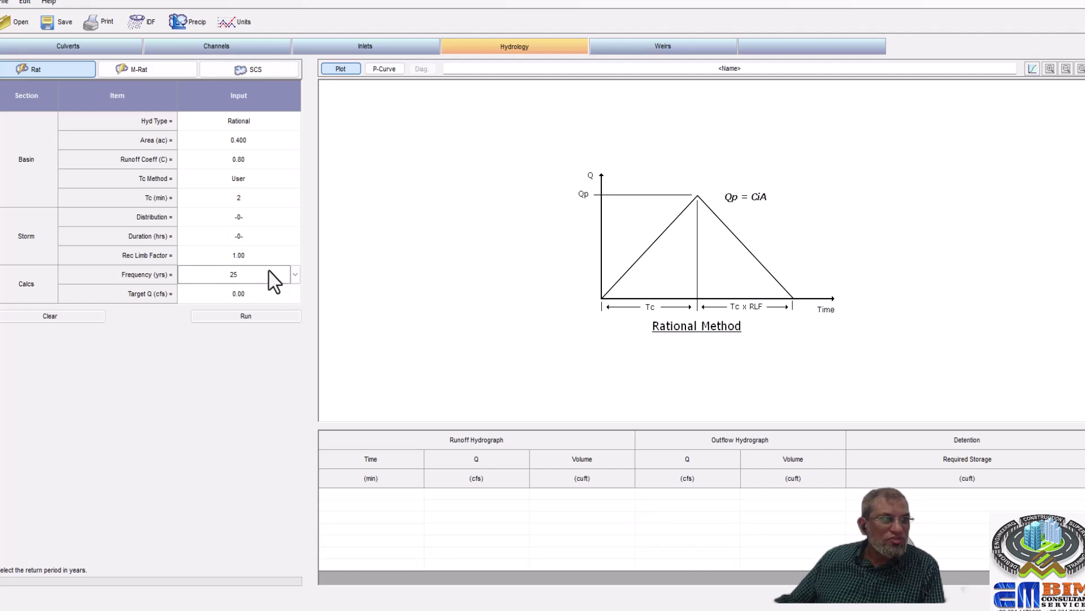
Set the target Q to 2 cfs and run the Rational method calculation.
click(250, 294)
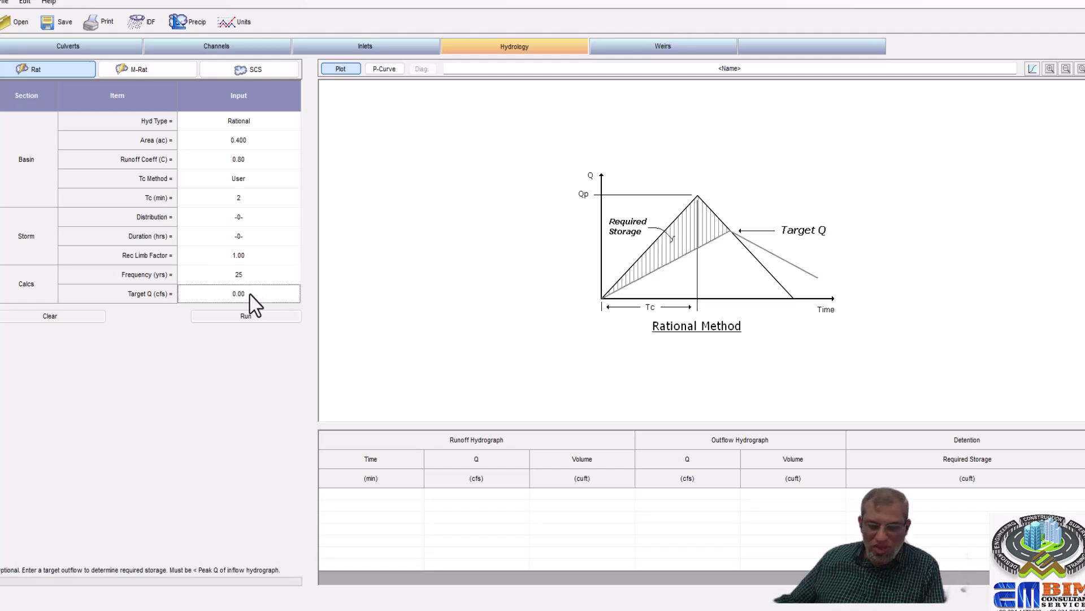
text(2)
click(252, 316)
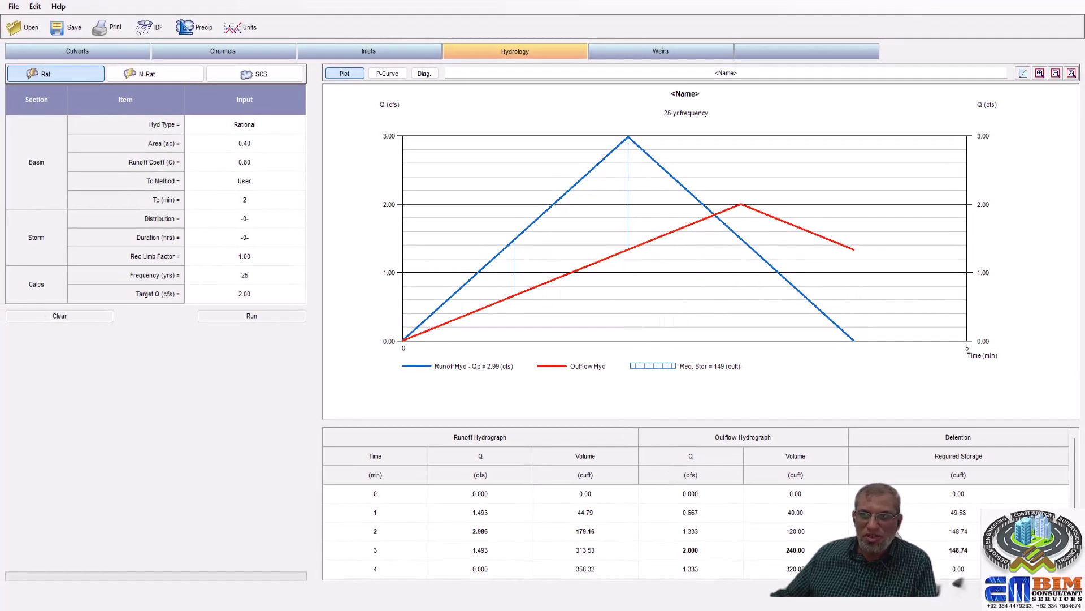
Examine the Rational method results row by row, comparing runoff, outflow and required storage with the hydrograph plot.
scroll(959, 582, down, 1)
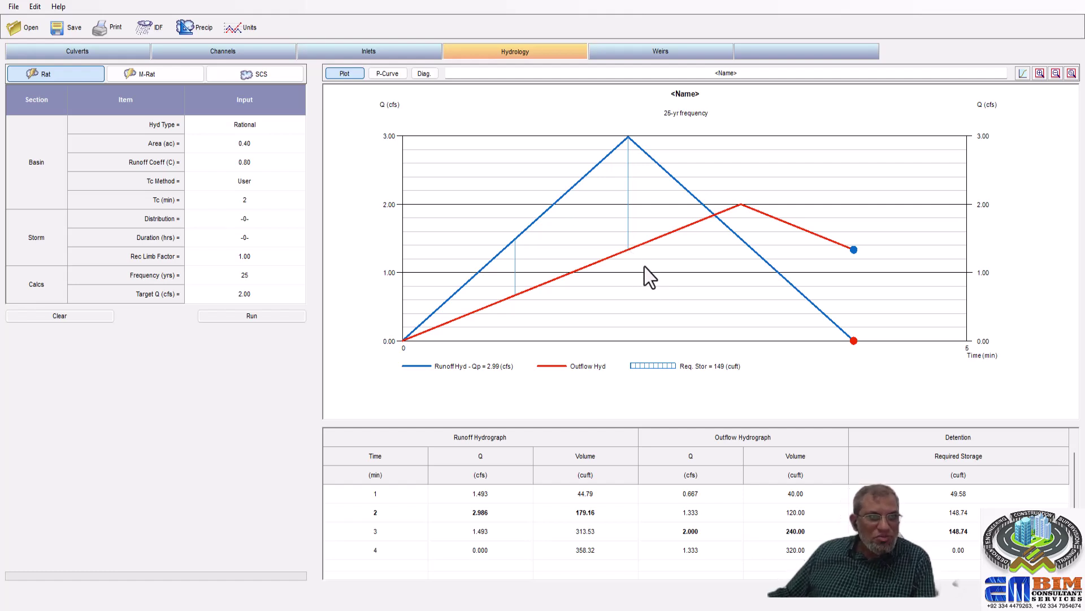
click(470, 497)
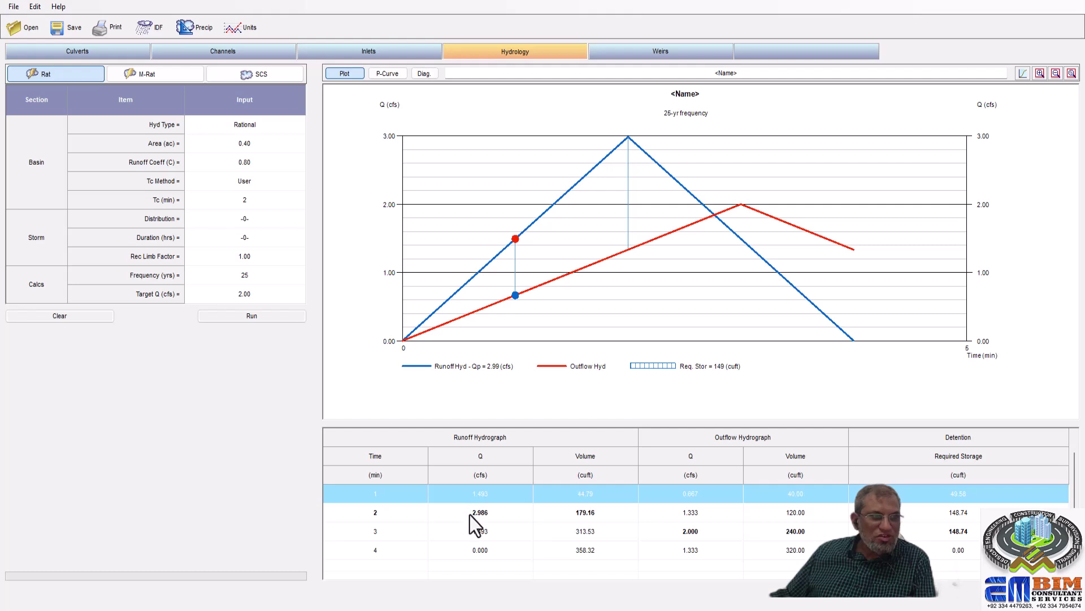
click(471, 514)
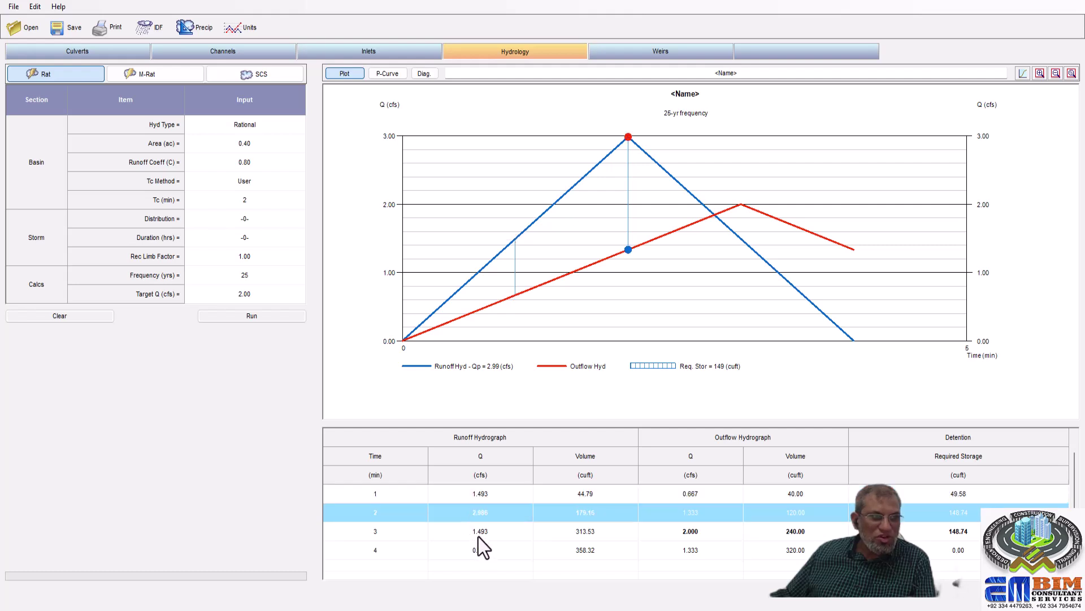
click(479, 537)
click(478, 550)
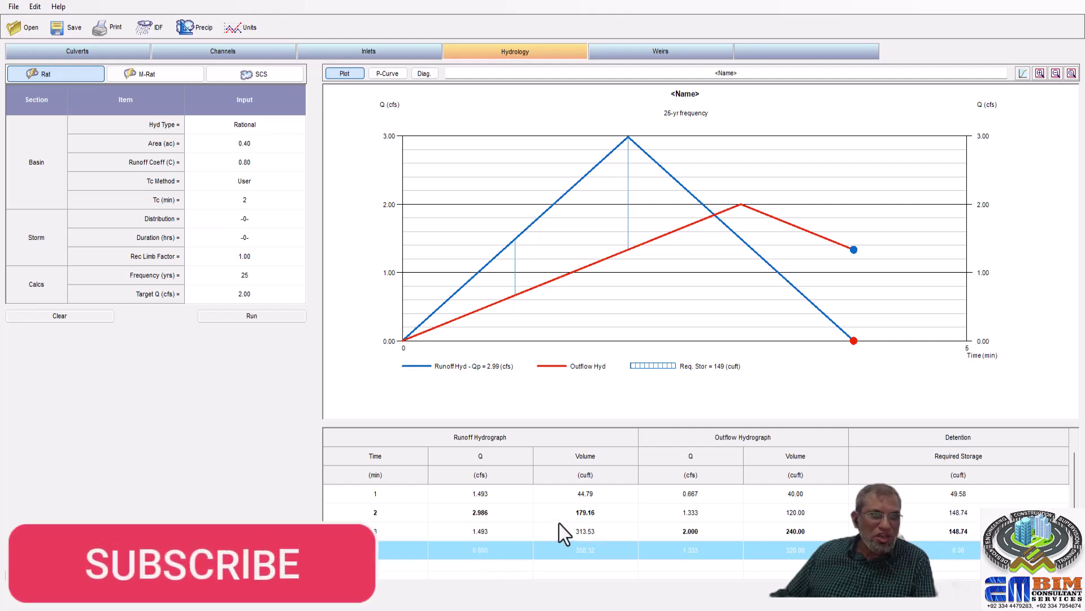
click(580, 529)
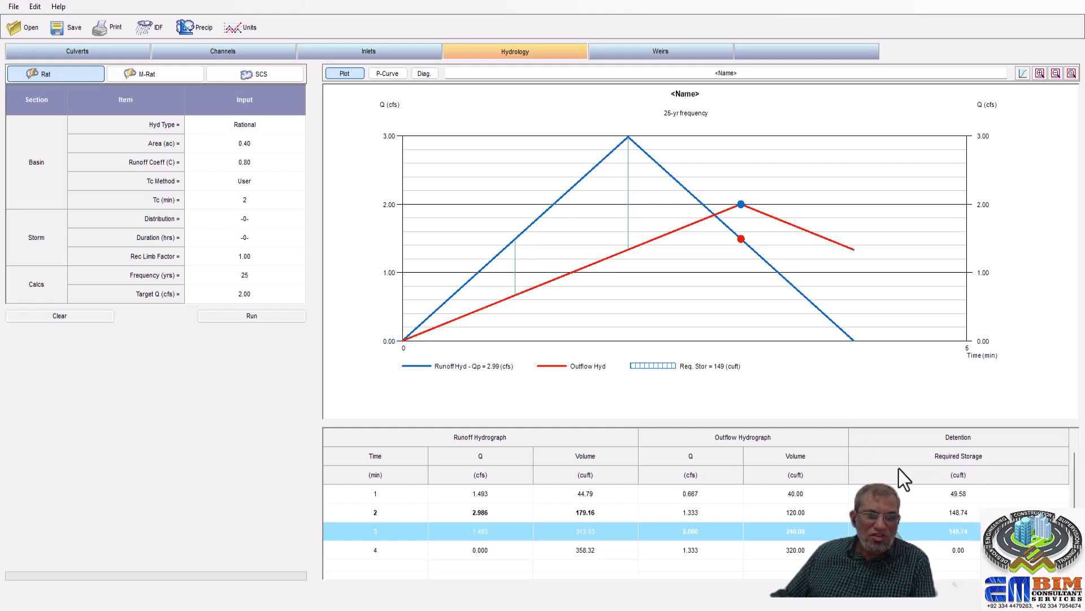
click(944, 513)
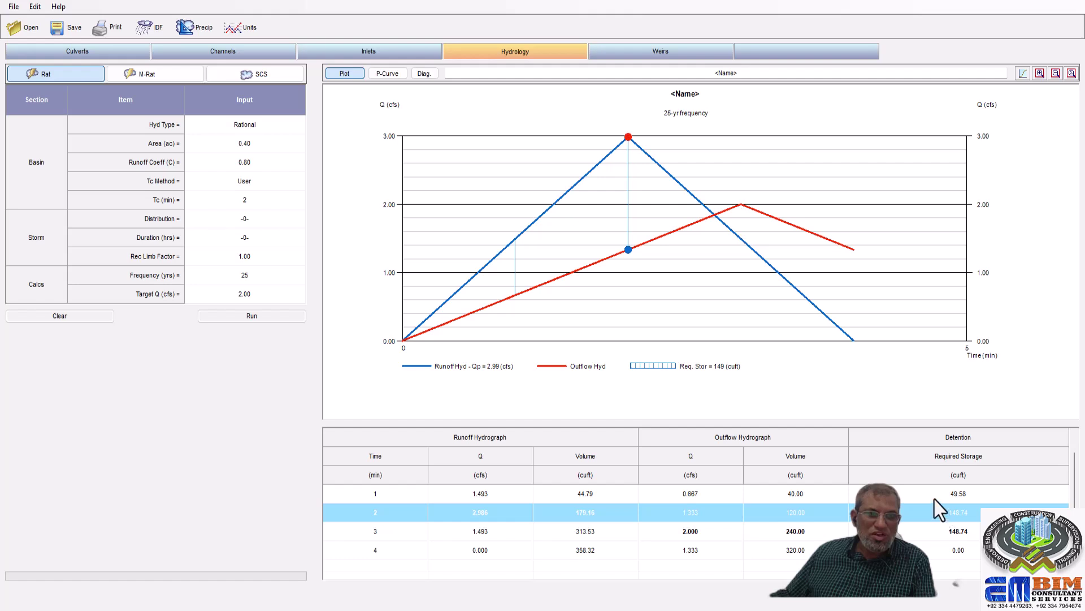
click(930, 498)
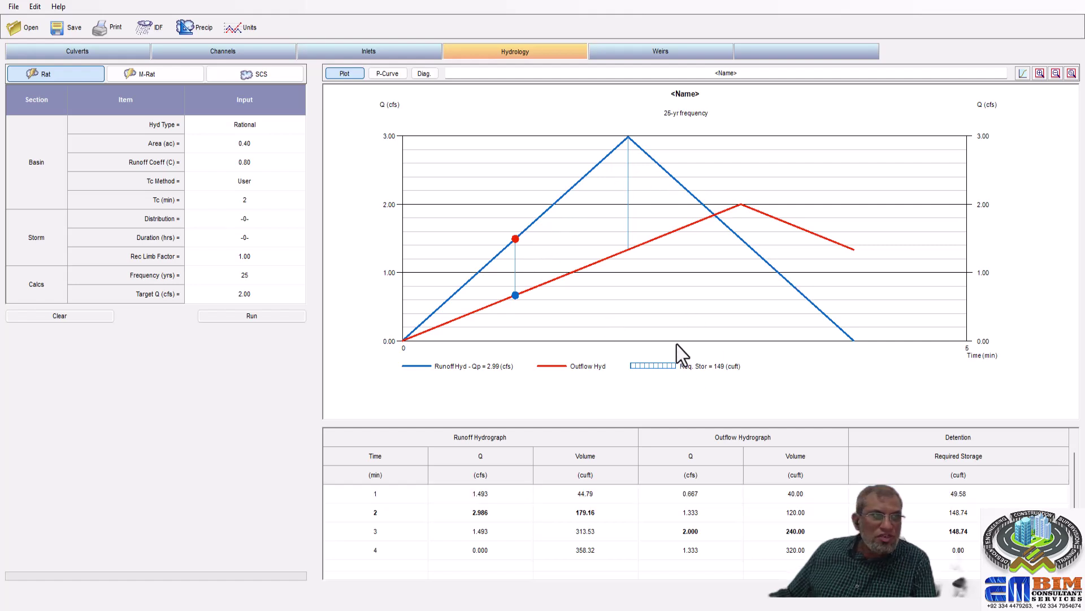
Switch to the Modified Rational method and set its drainage area to 0.4 acres.
click(147, 75)
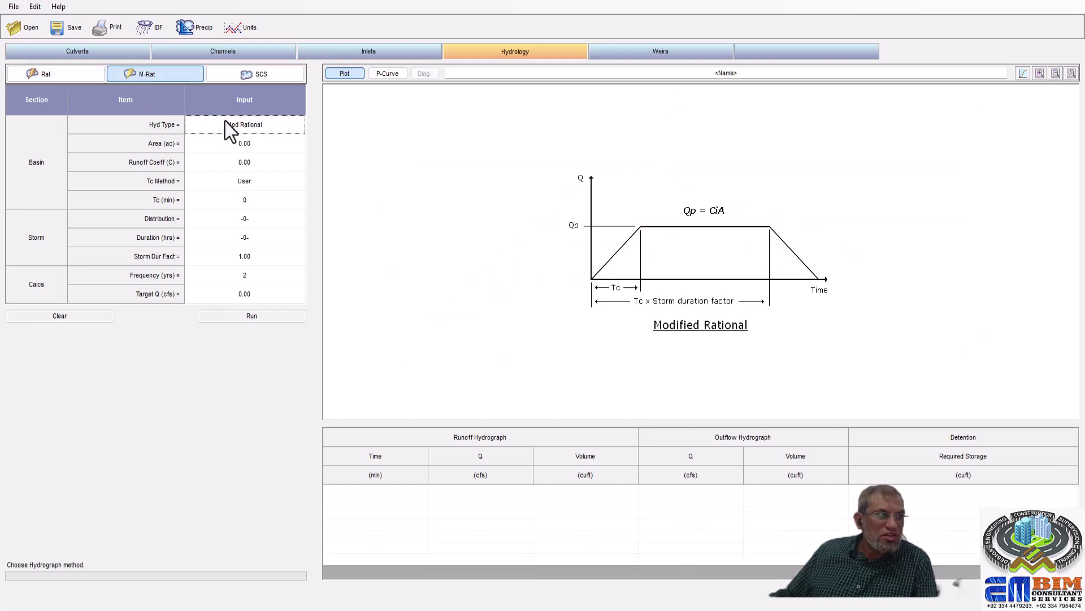
click(257, 145)
click(257, 145)
text(.4)
key(Return)
Set the Modified Rational basin's runoff coefficient to 0.80 and its time of concentration to 2 minutes.
click(260, 162)
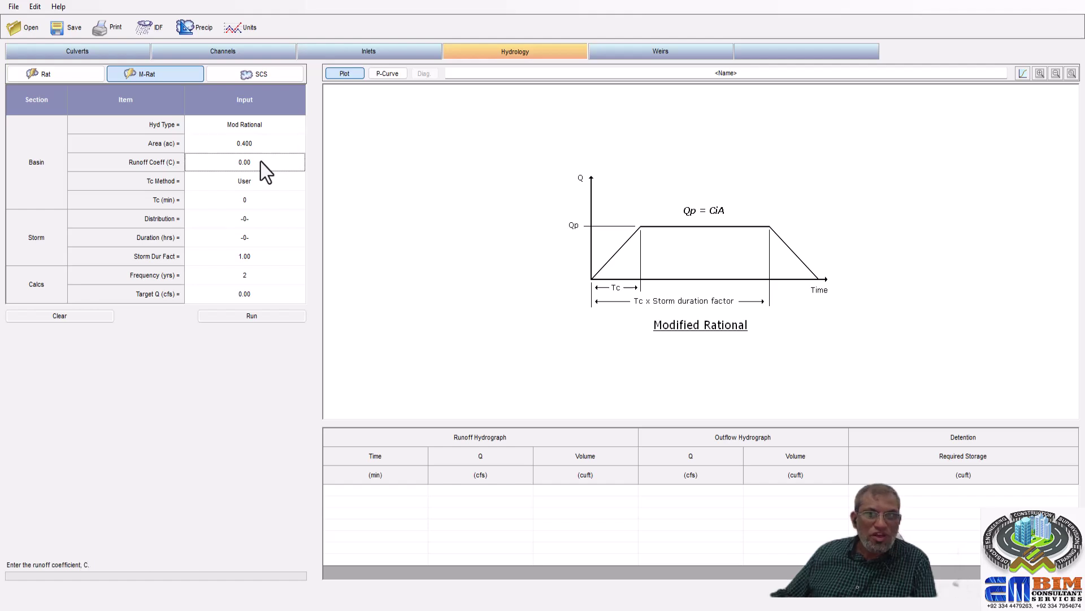
click(260, 162)
text(.80)
key(Return)
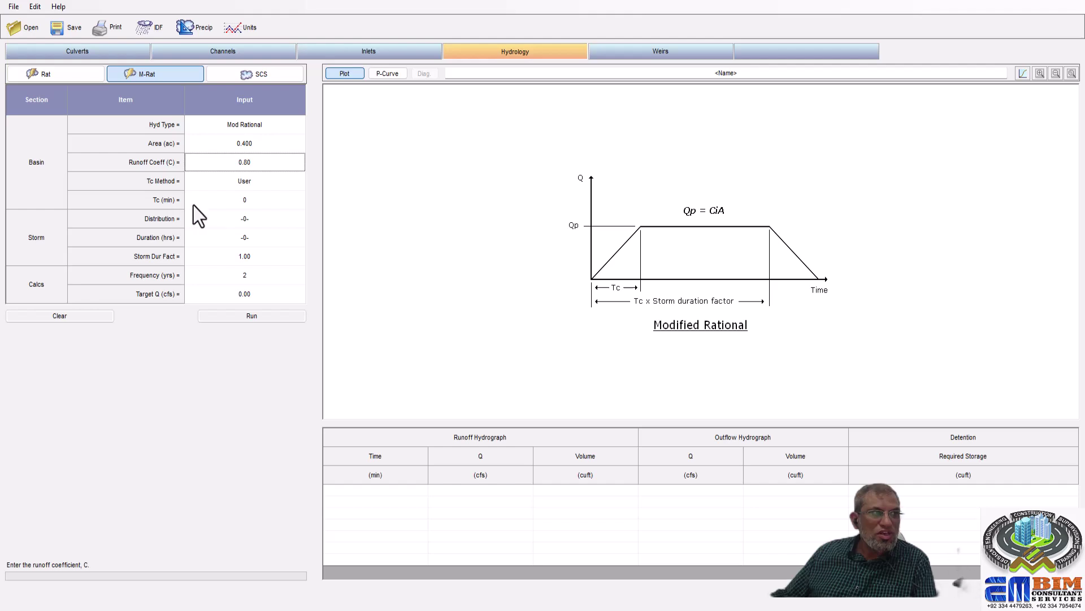
click(244, 199)
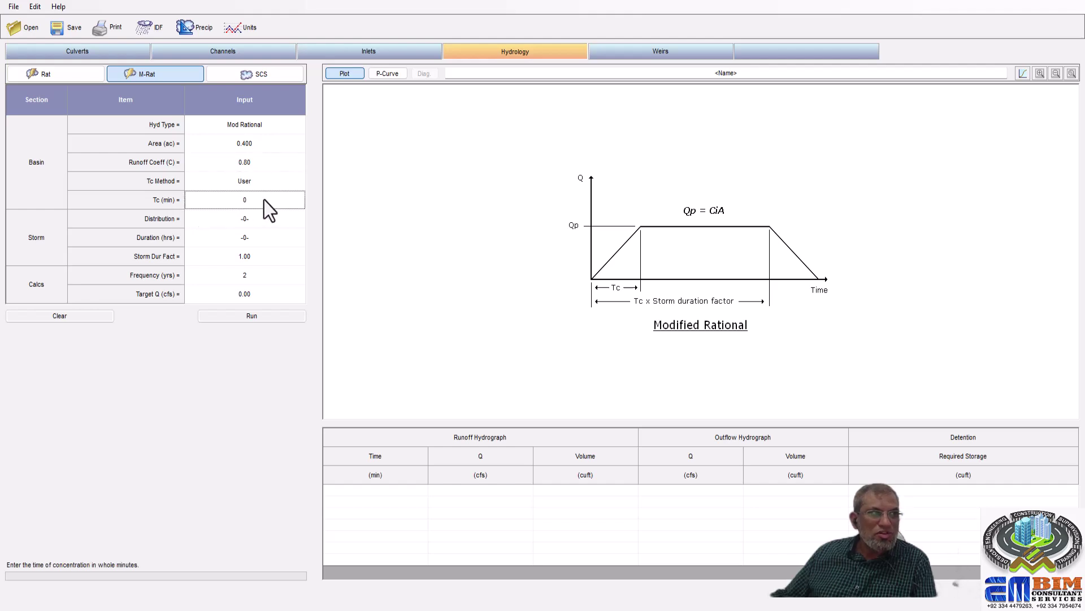
text(2)
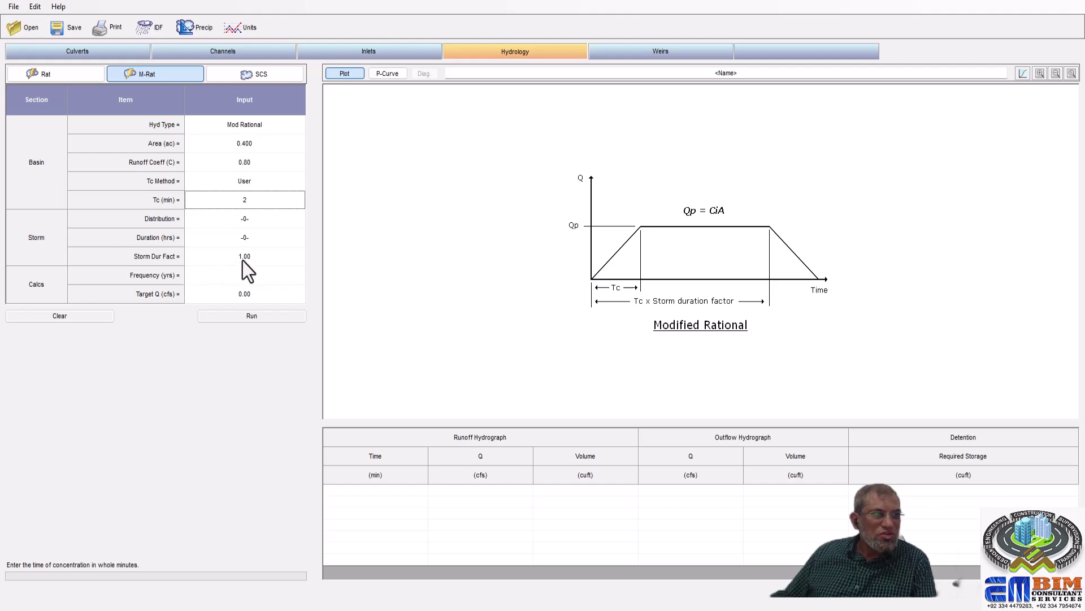
Set the storm duration factor to 4 and the return frequency to 25 years.
click(258, 261)
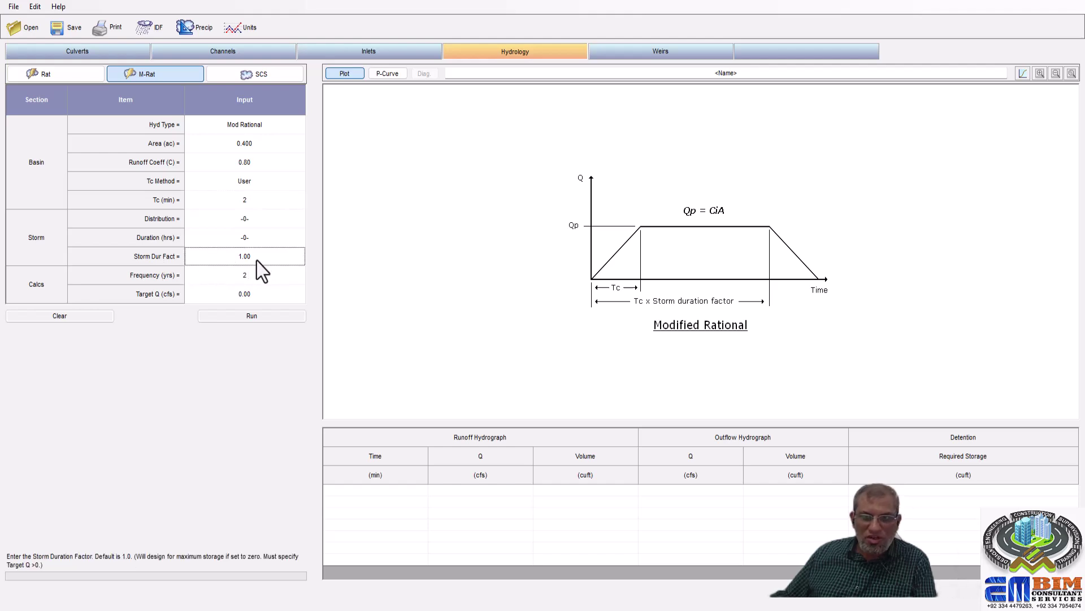
text(4)
key(Return)
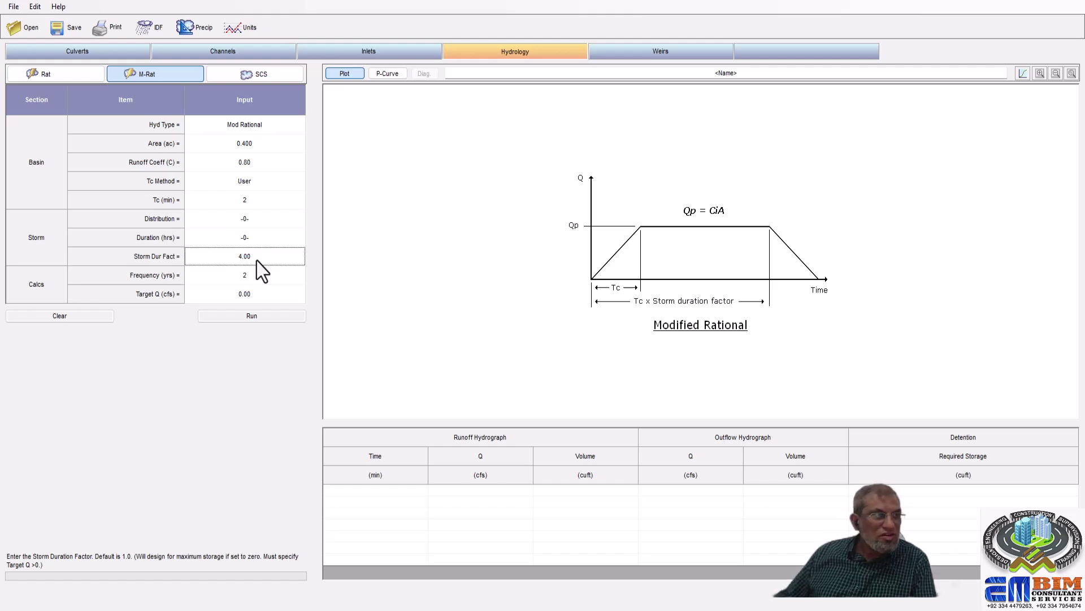
click(257, 277)
click(301, 275)
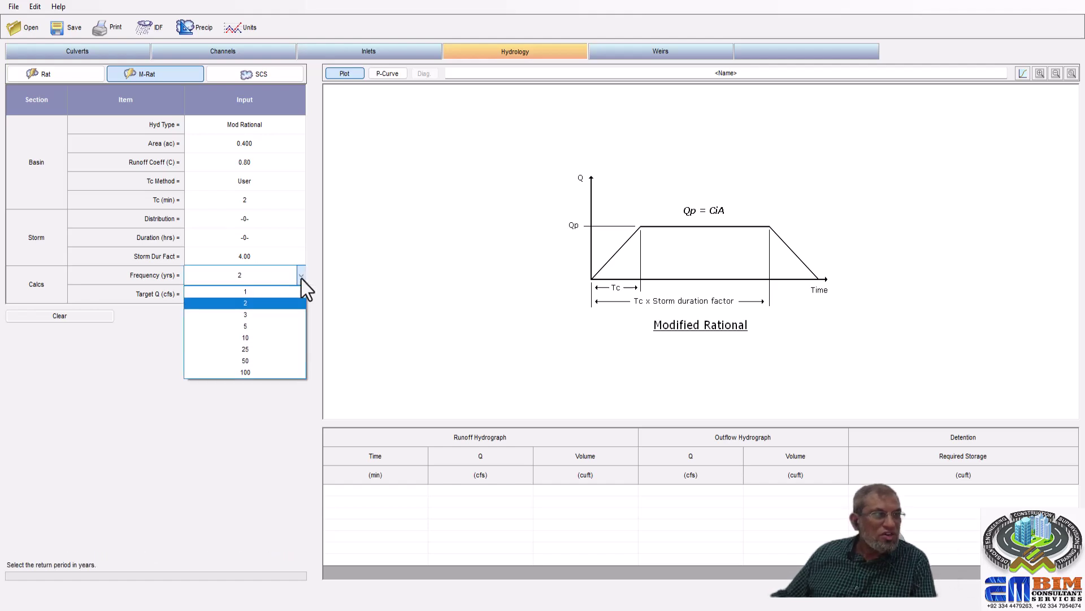
click(280, 344)
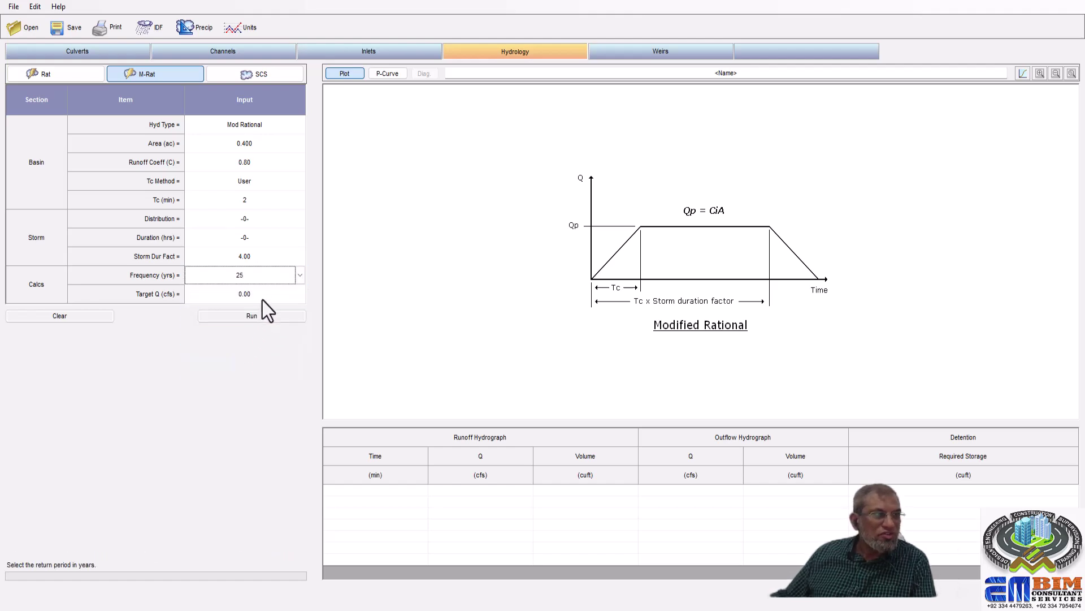
Set the target Q to 2 cfs and run the Modified Rational calculation.
click(262, 299)
text(2)
click(260, 314)
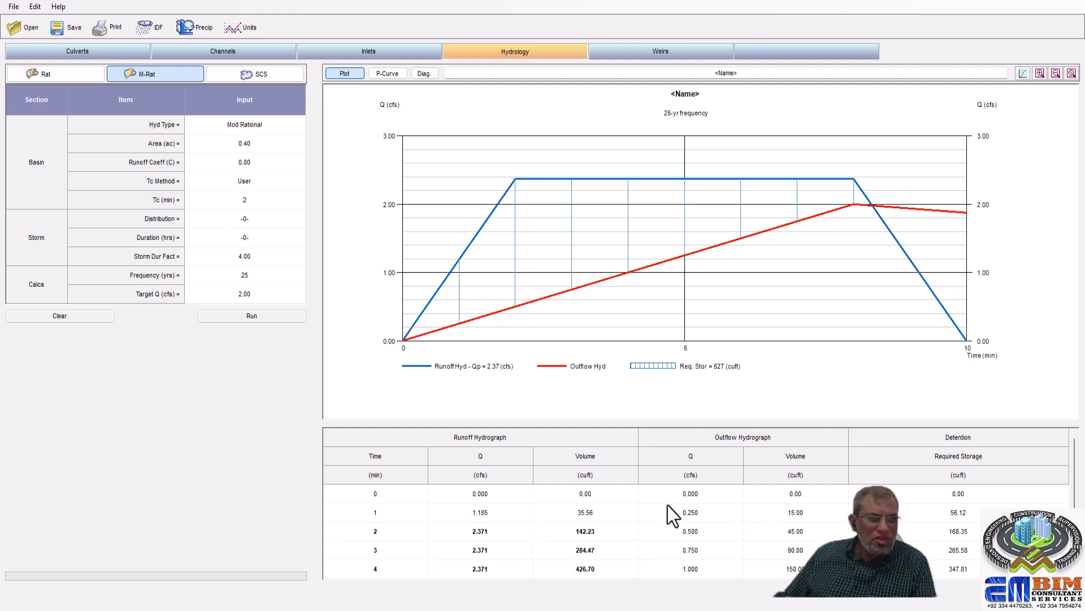
Examine the first rows of the Modified Rational outflow results against the hydrograph plot.
click(680, 496)
click(686, 512)
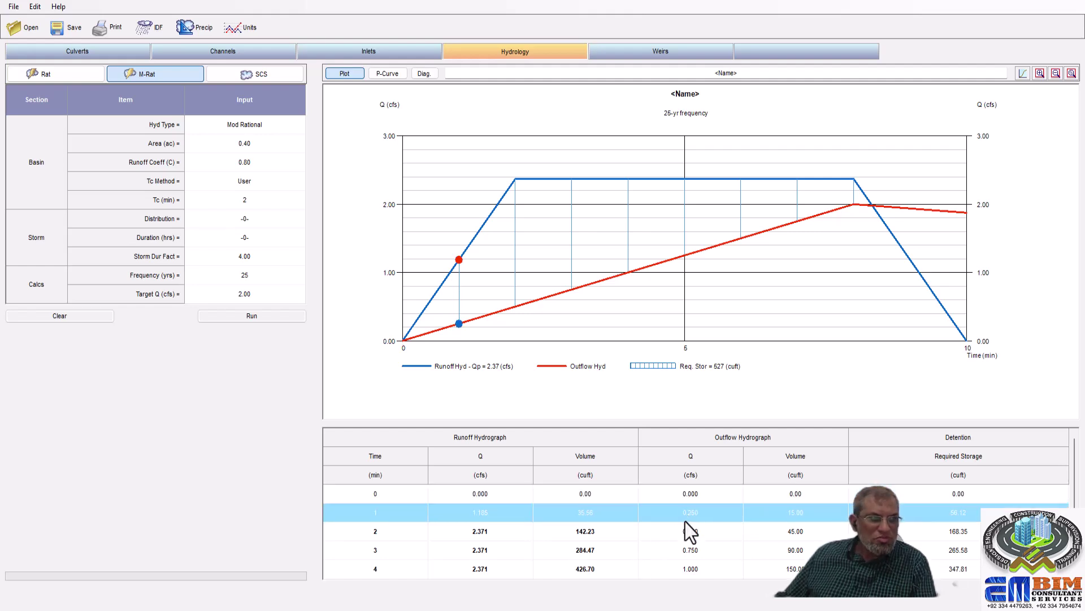
click(685, 532)
click(685, 551)
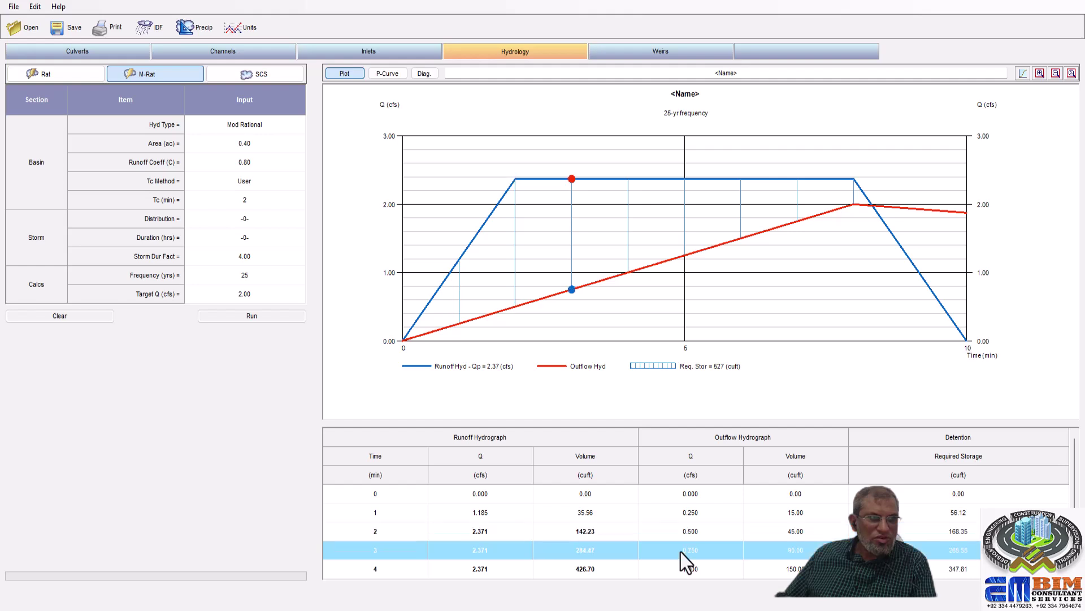
Examine the remaining Modified Rational result rows, from 4 to 10 minutes, against the hydrograph plot.
click(684, 569)
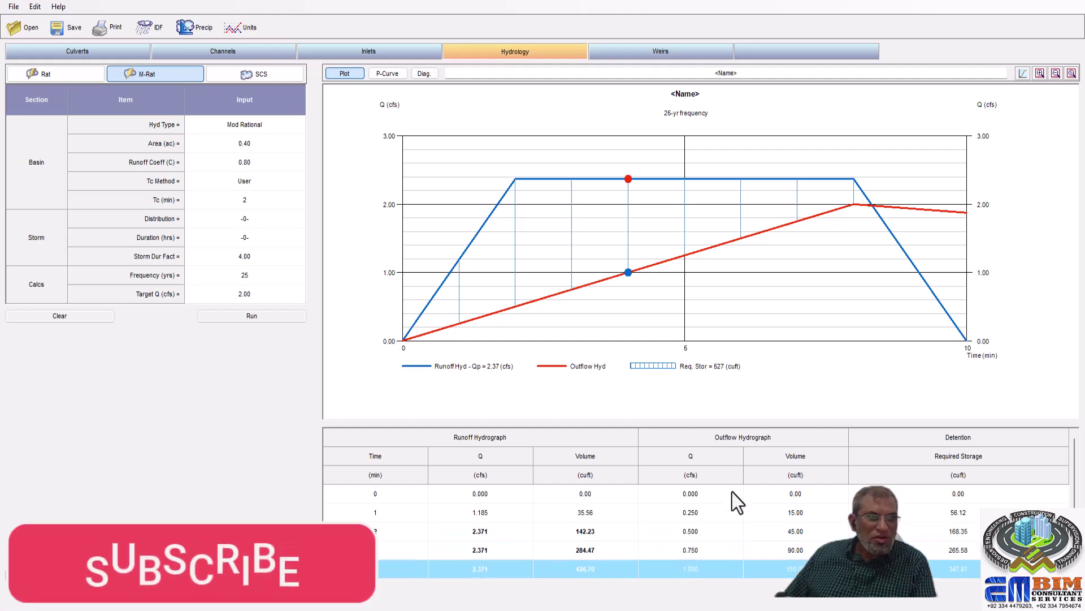
scroll(729, 500, down, 3)
click(692, 523)
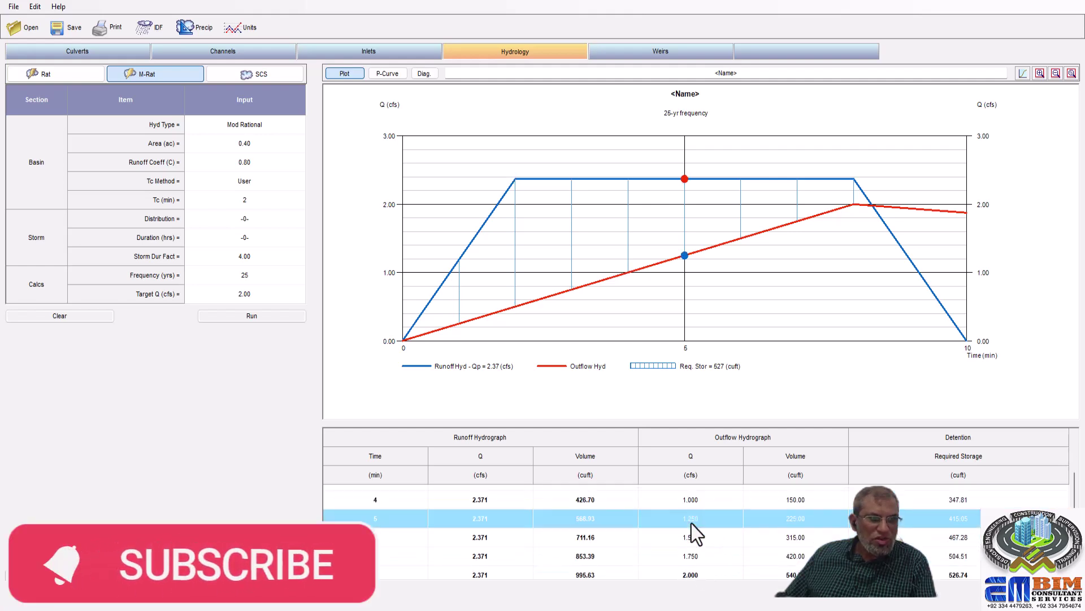
click(692, 539)
click(688, 557)
scroll(701, 562, down, 1)
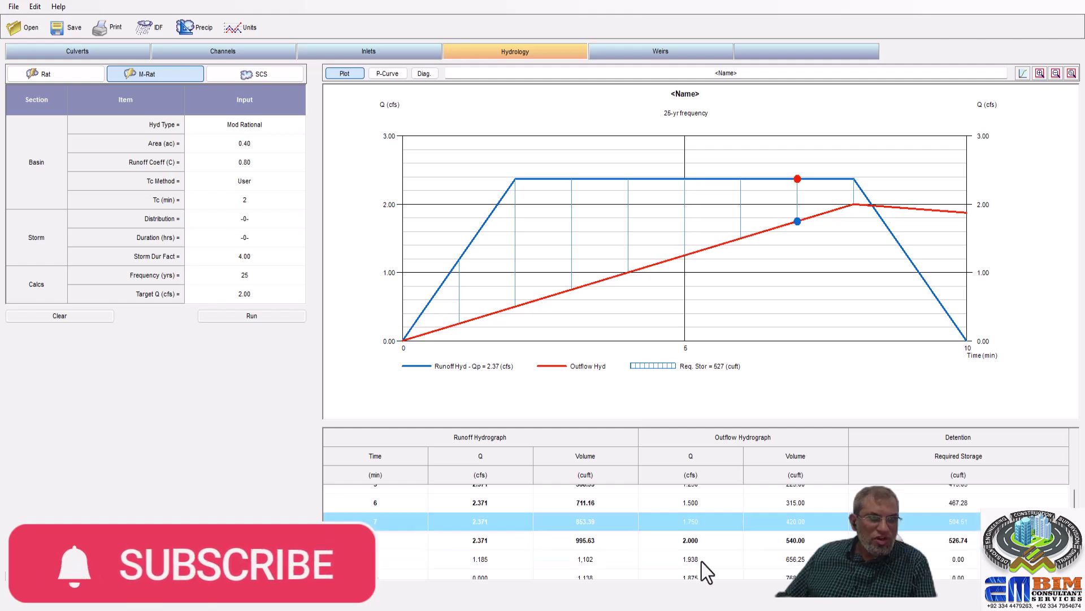
click(692, 552)
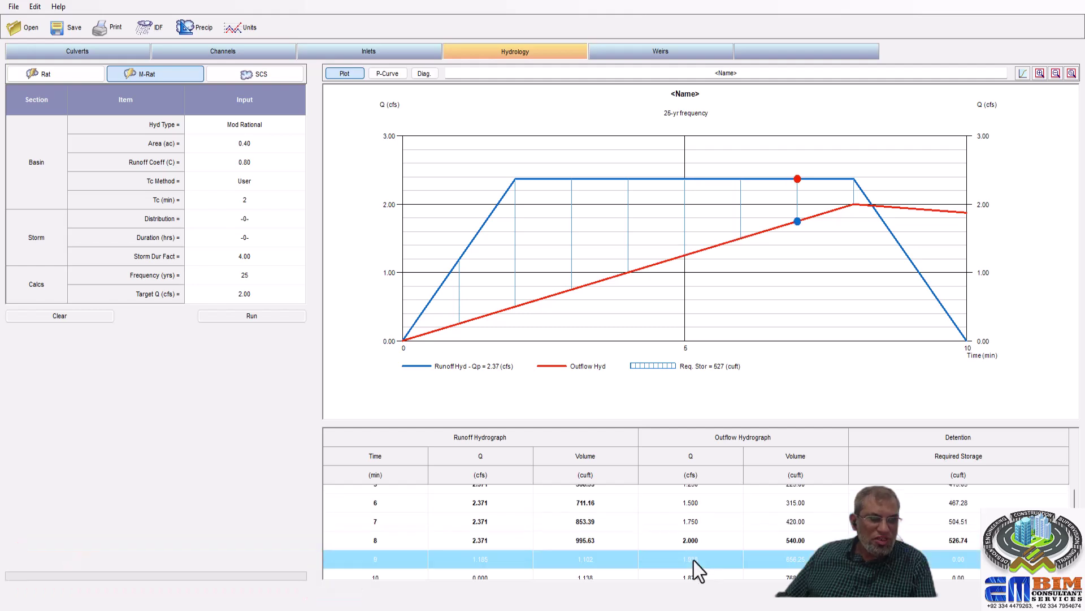
scroll(712, 548, down, 1)
click(693, 569)
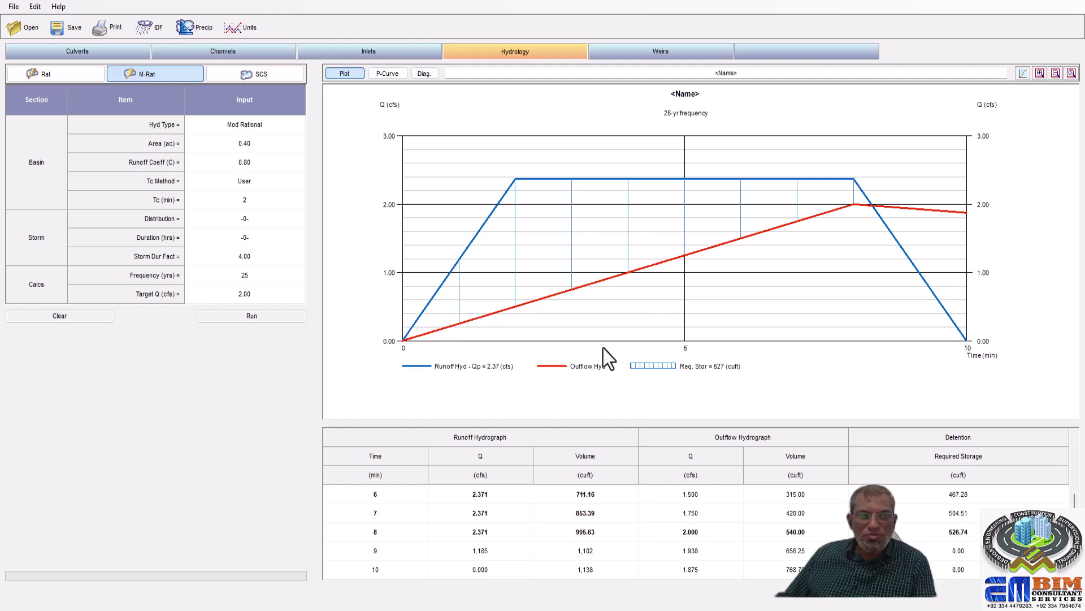
Switch to the SCS method and set the basin area to 0.4 acres and the curve number to 85.
click(255, 74)
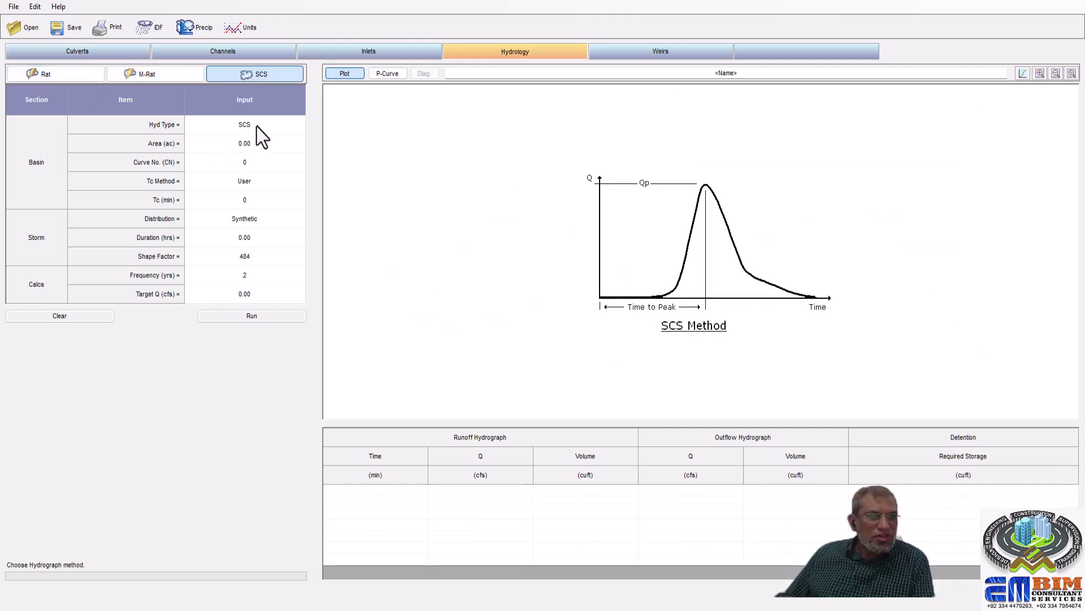
click(260, 142)
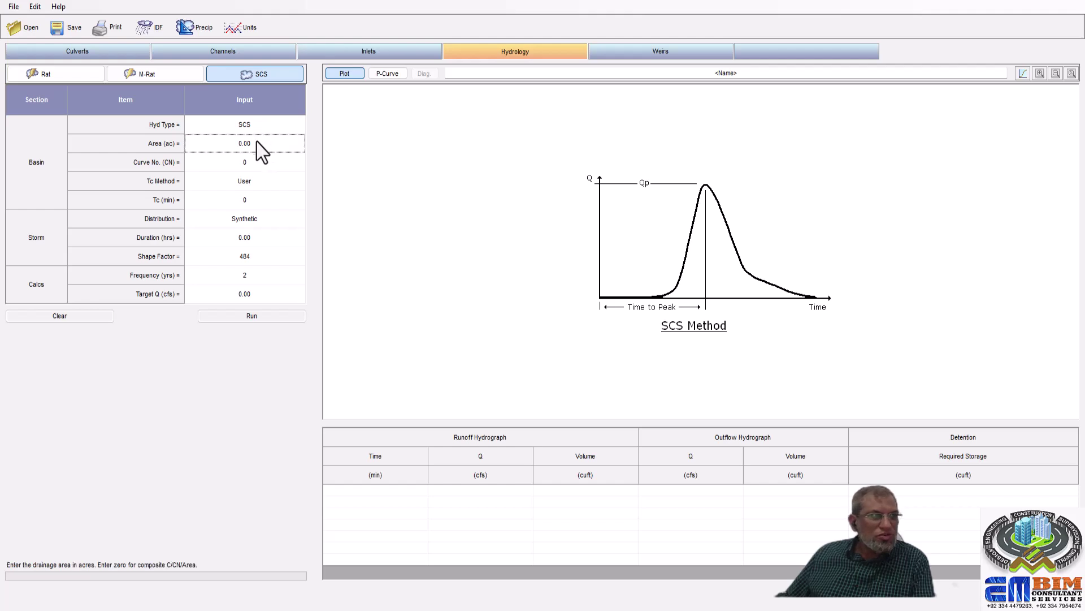
text(0.4)
key(Return)
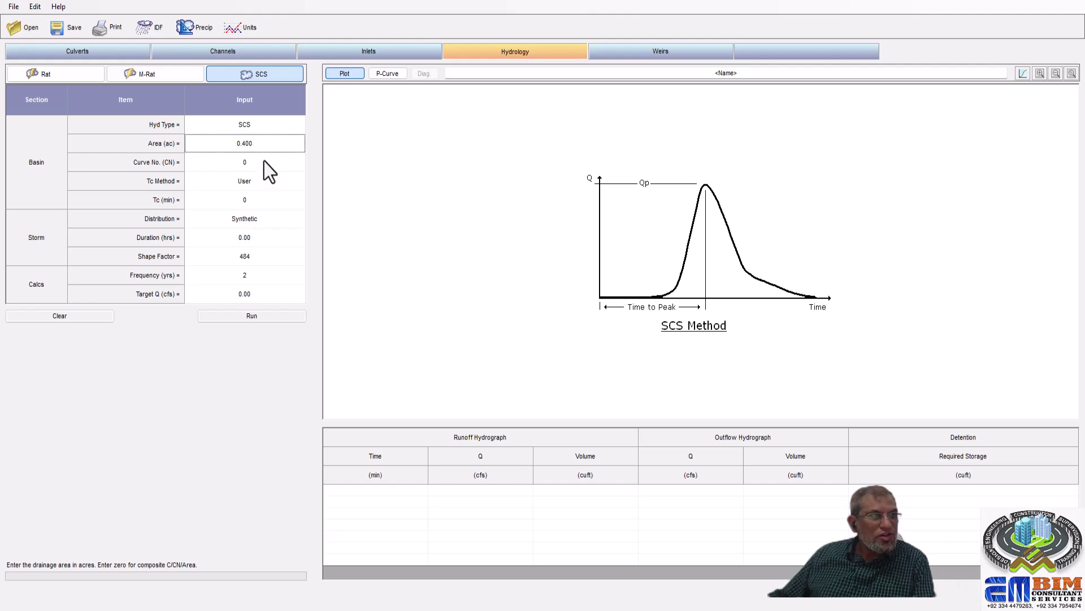
click(260, 164)
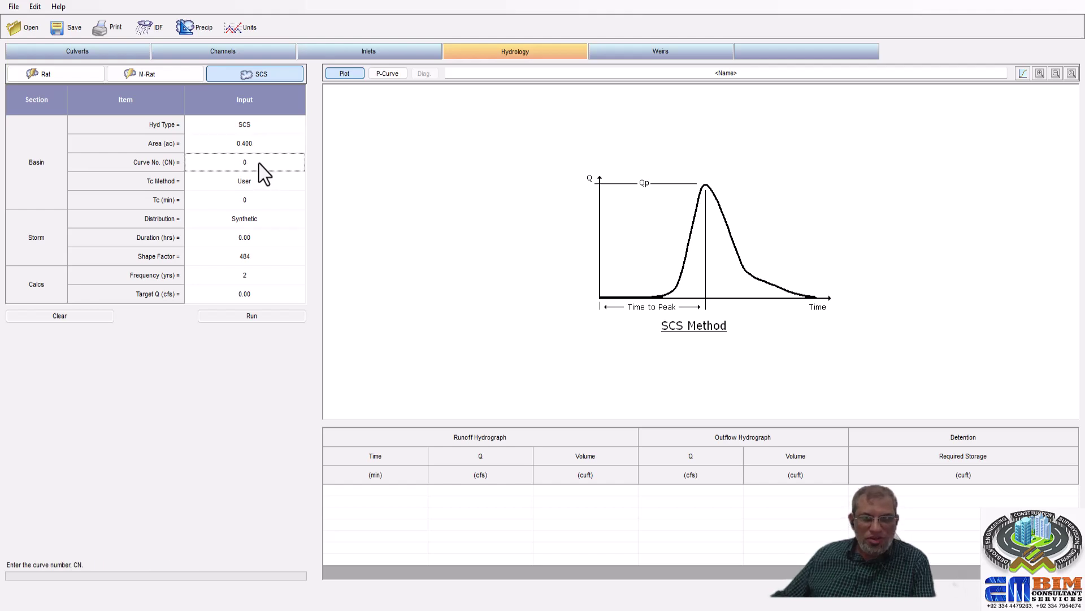
text(85)
key(Return)
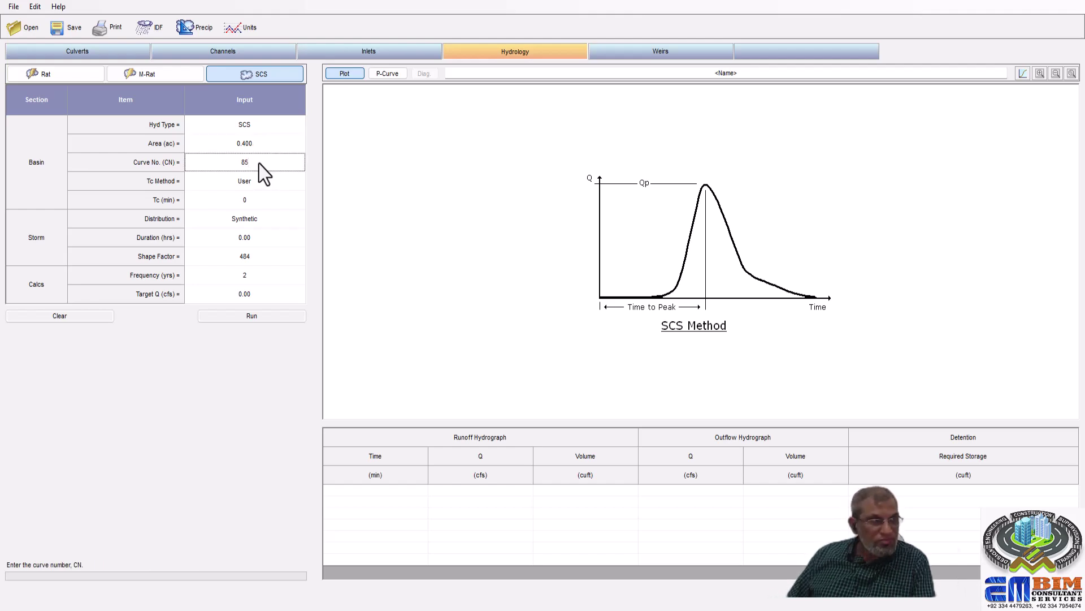
Keep the SCS basin's Tc method as User and set its time of concentration to 2 minutes.
click(260, 181)
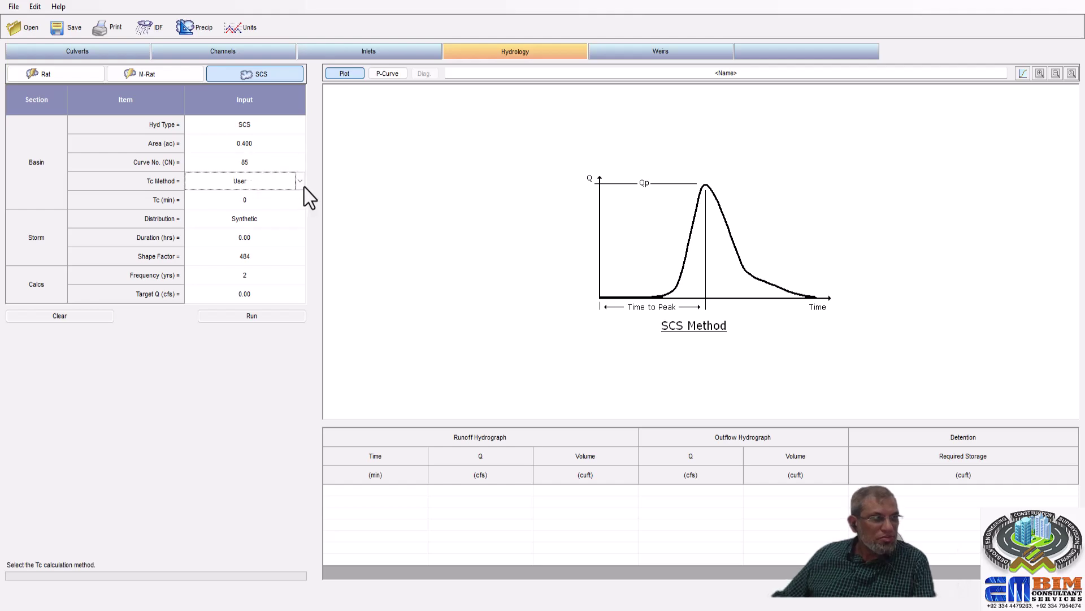
click(301, 184)
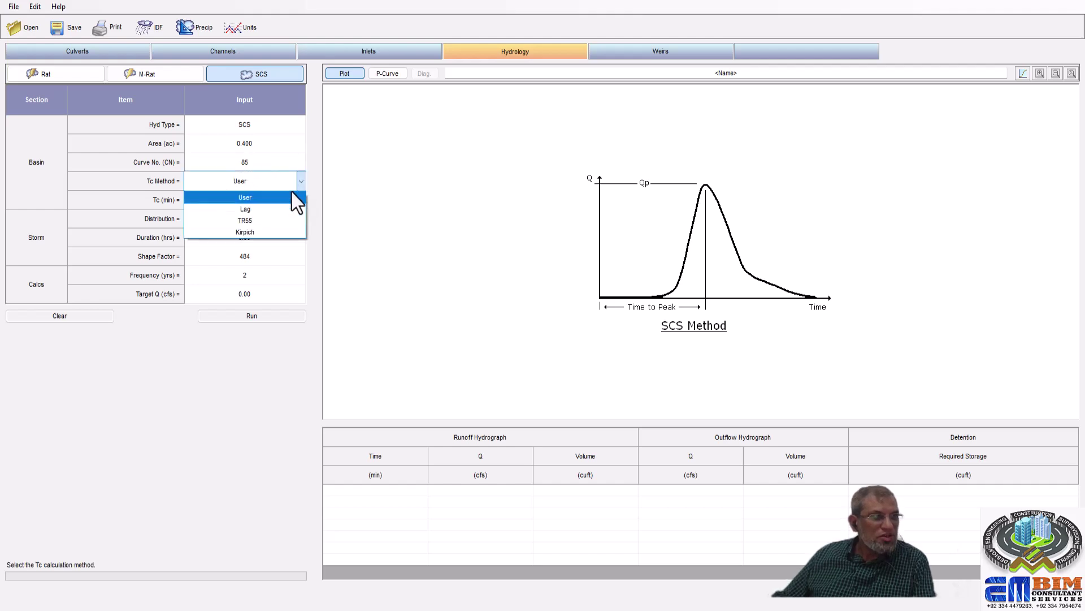
click(258, 195)
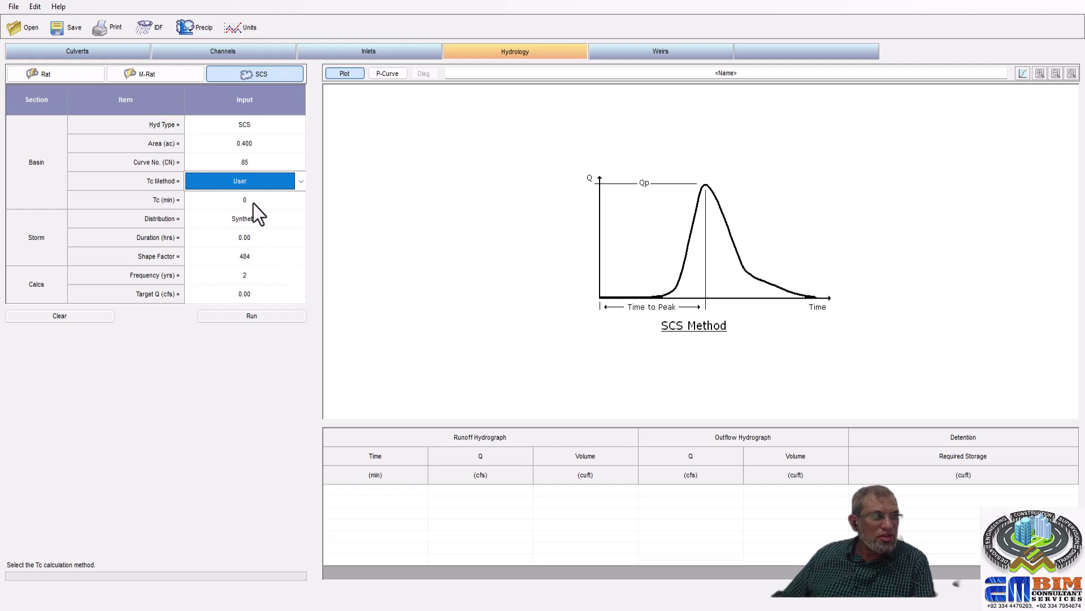
click(260, 202)
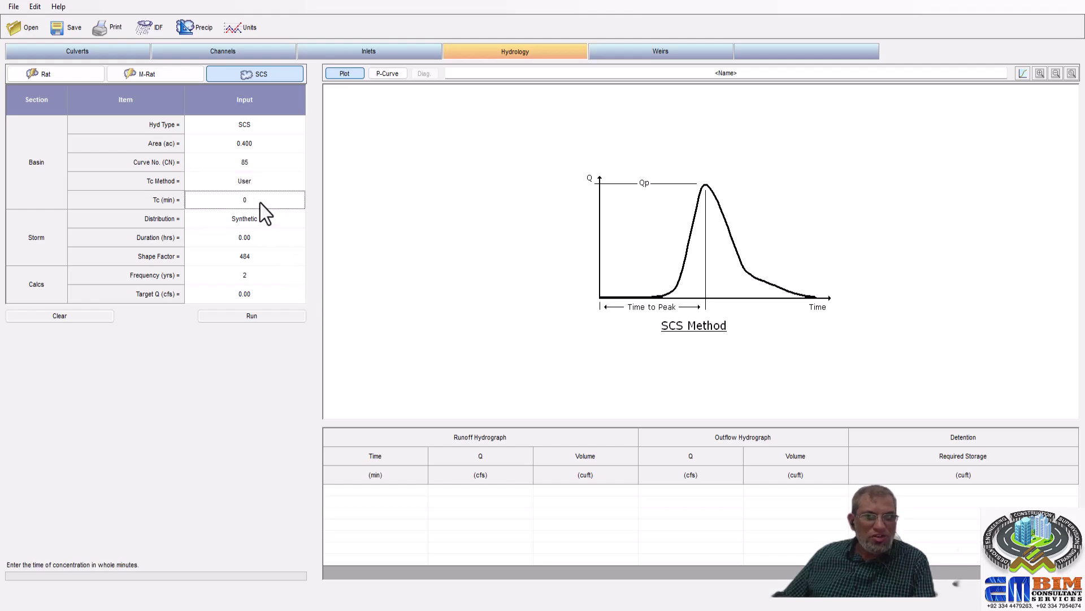
key(BackSpace)
text(2)
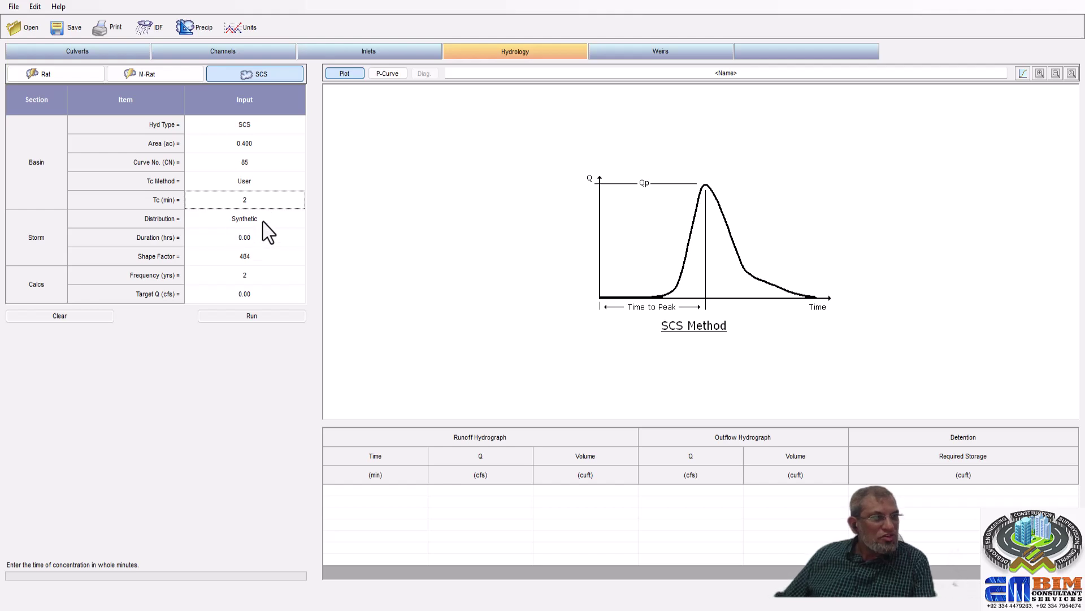
Keep the Synthetic storm distribution and set the storm duration to 4 hours.
click(282, 224)
click(301, 219)
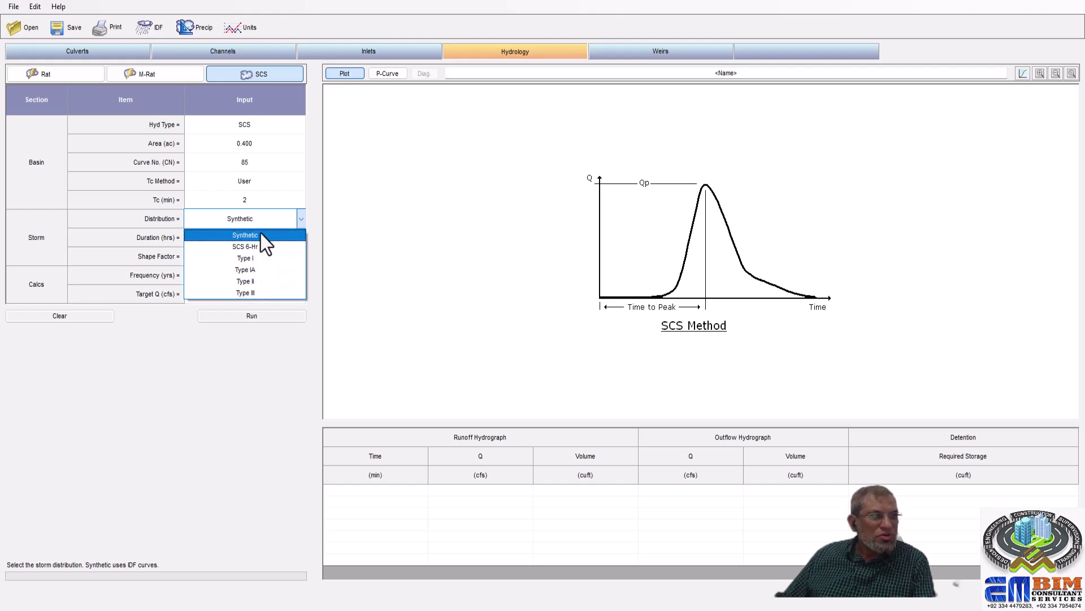
click(269, 199)
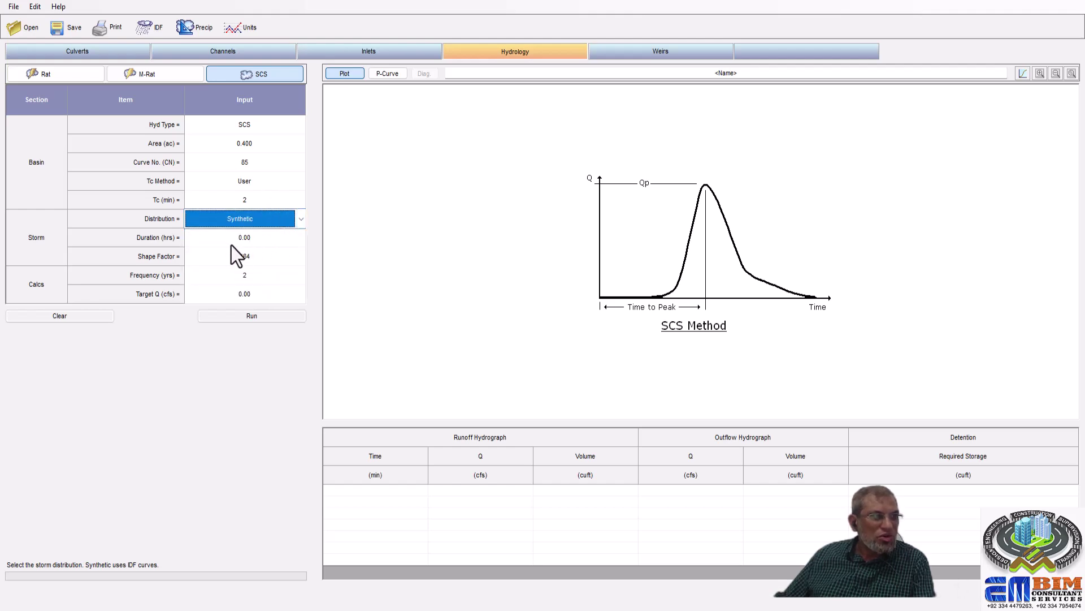
click(277, 243)
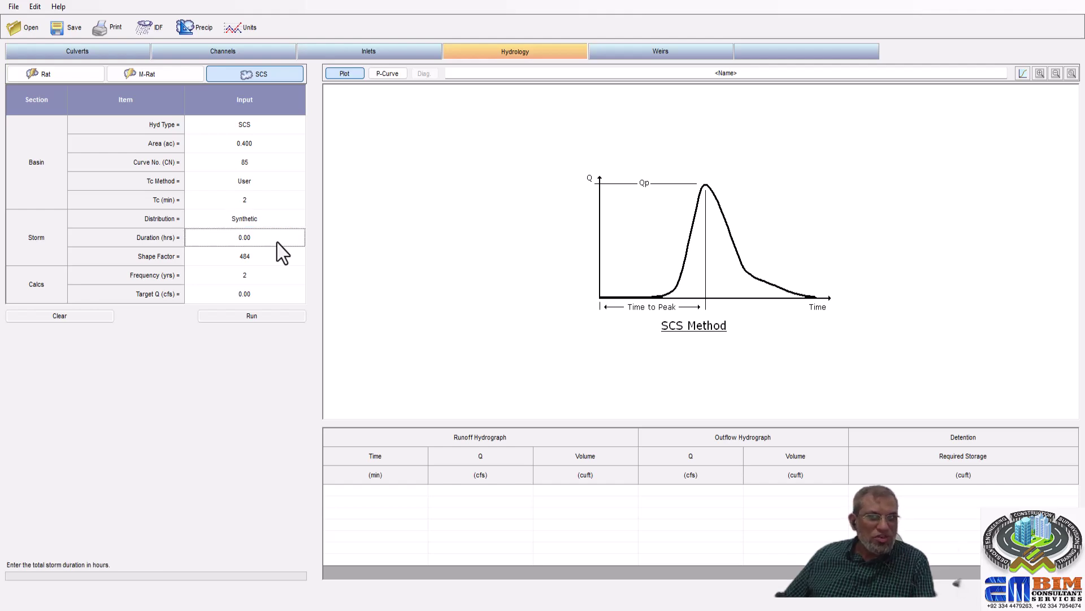
text(4)
key(Return)
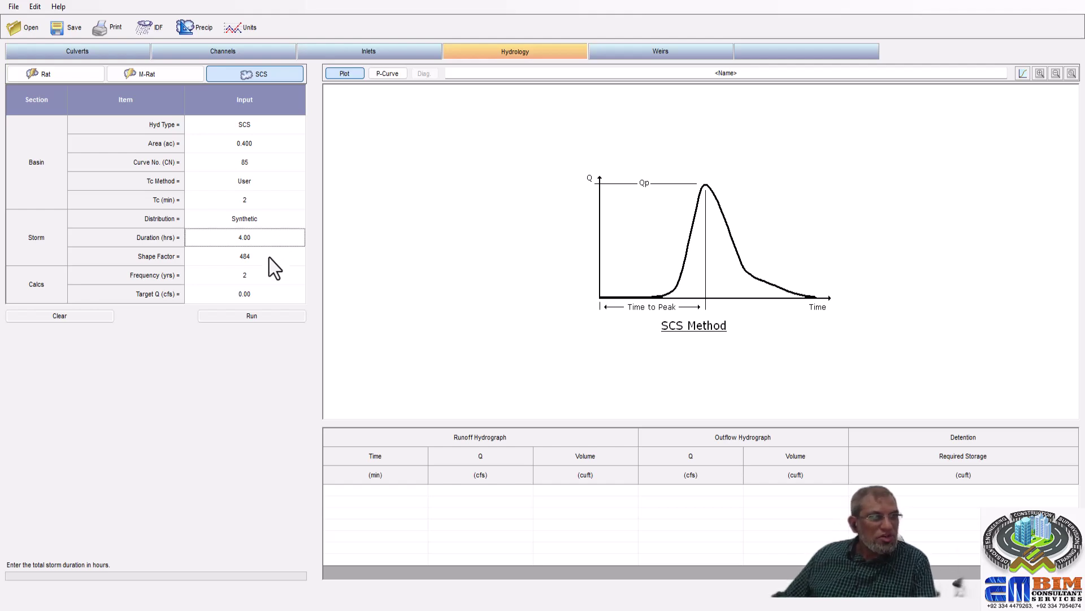
Set the SCS calculation's return frequency to 25 years.
click(258, 275)
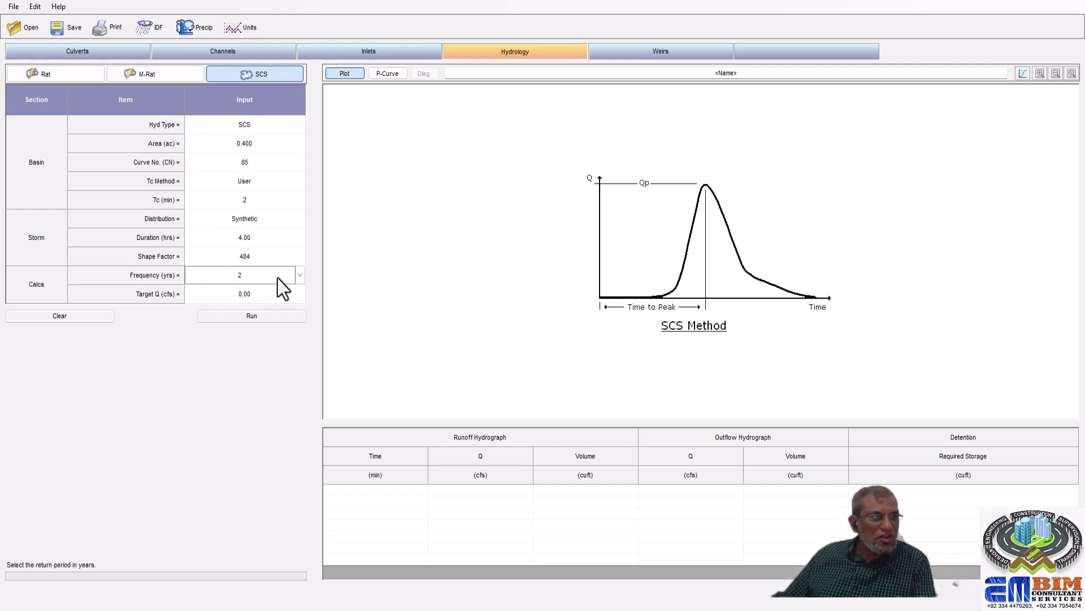
click(301, 276)
click(253, 352)
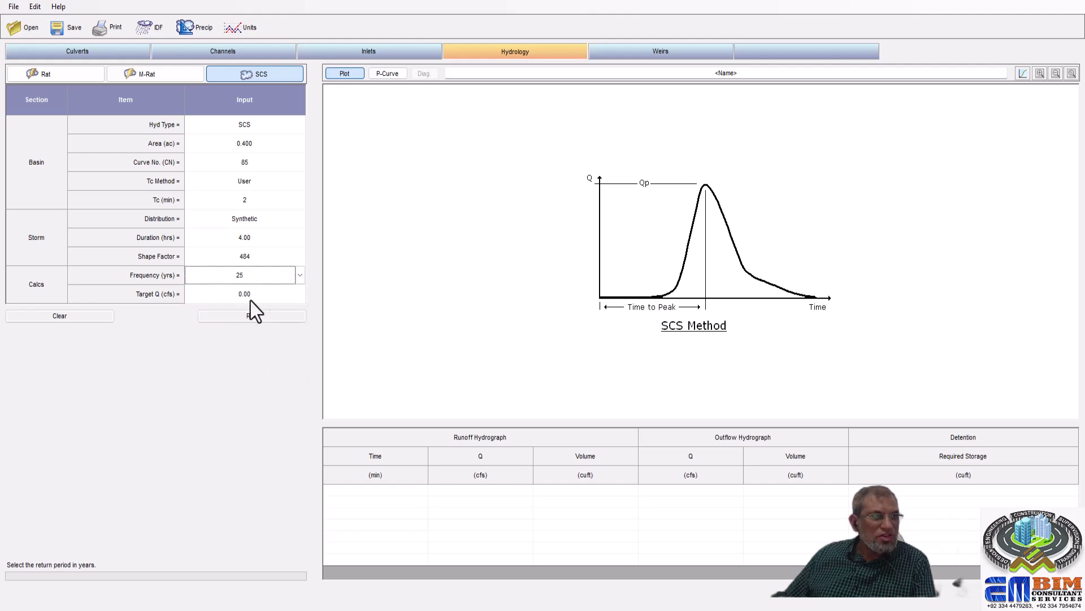
Set the target Q to 2 cfs and run the SCS calculation.
click(276, 296)
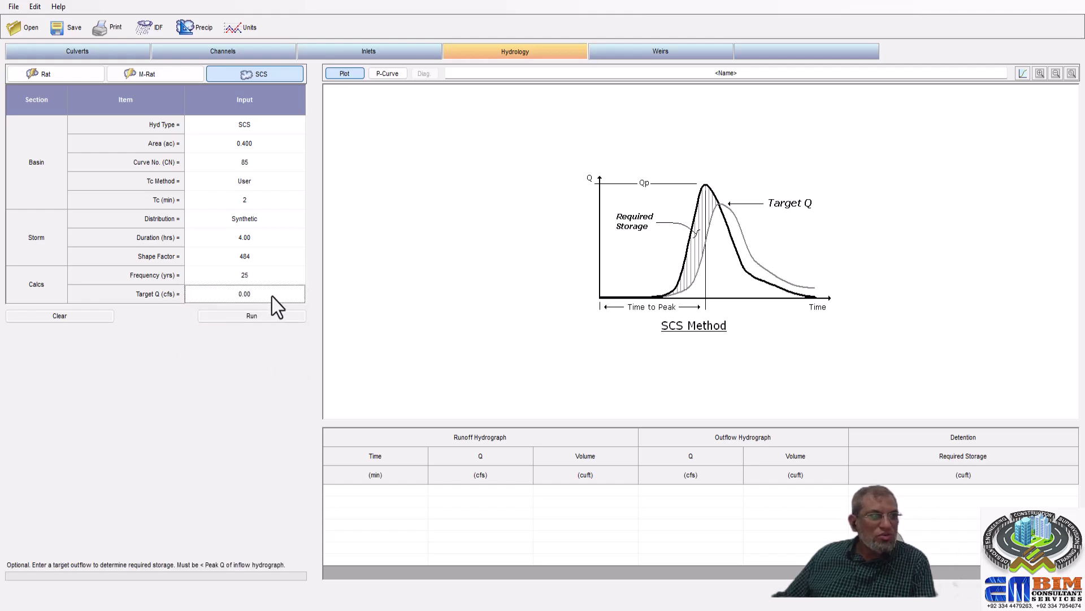
text(2)
click(266, 317)
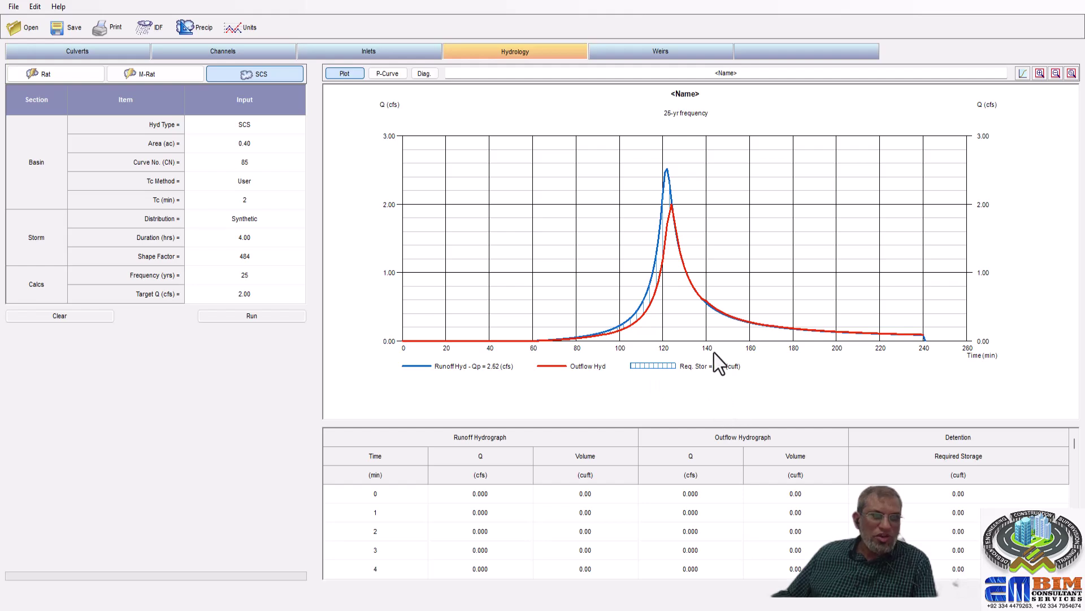
Examine the early time rows of the SCS runoff and outflow results against the hydrograph plot.
click(690, 497)
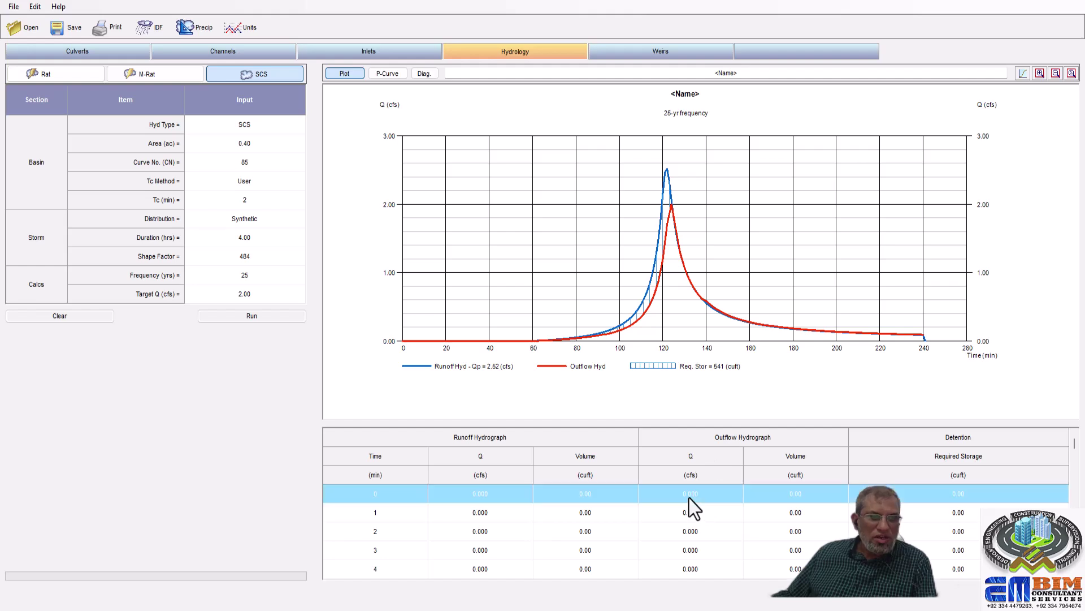
click(687, 514)
click(689, 534)
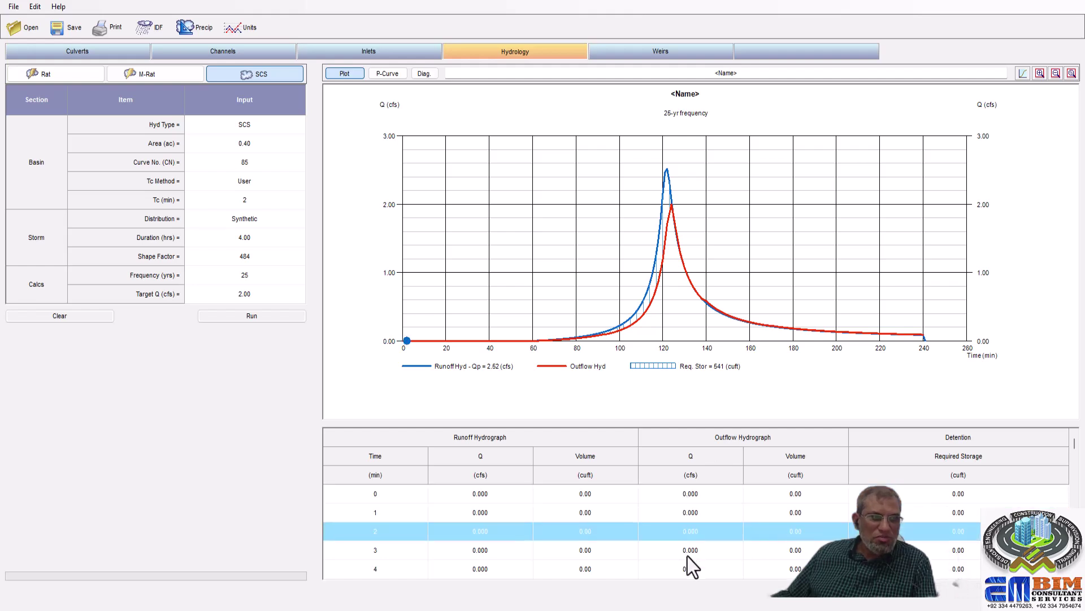
click(688, 556)
scroll(689, 549, down, 1)
click(689, 539)
click(686, 560)
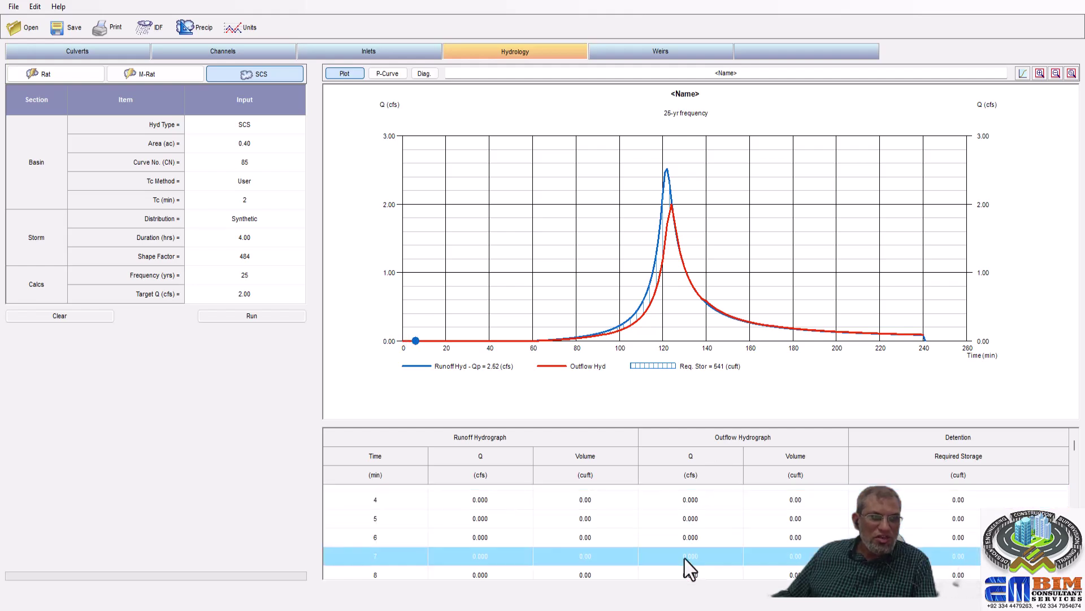
scroll(686, 562, down, 3)
click(687, 537)
scroll(688, 532, down, 3)
click(685, 547)
scroll(686, 537, down, 2)
scroll(688, 528, down, 3)
click(691, 532)
click(692, 540)
click(693, 526)
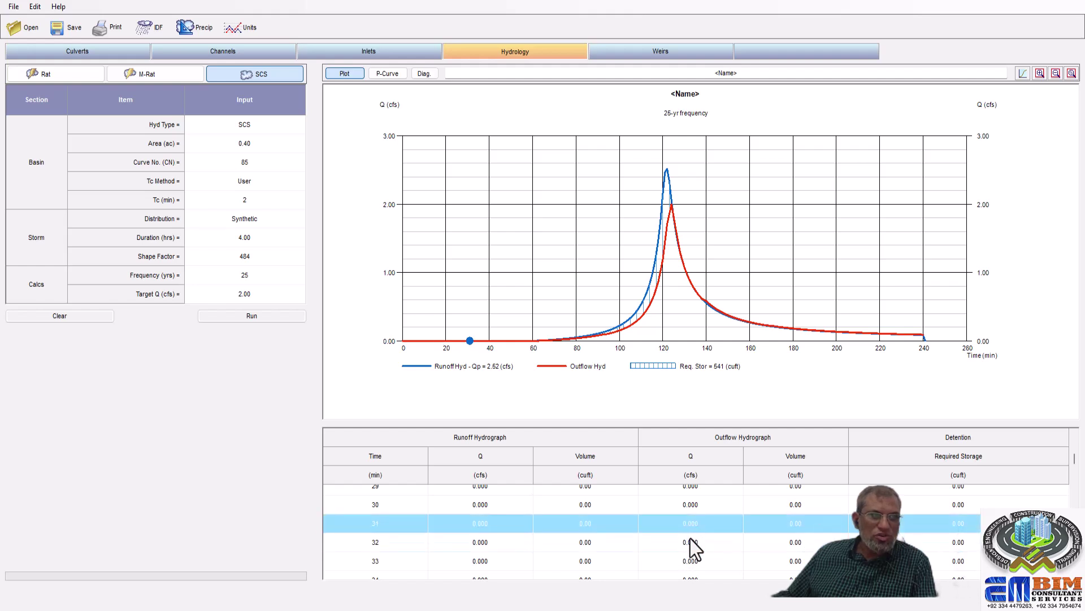
scroll(690, 539, up, 3)
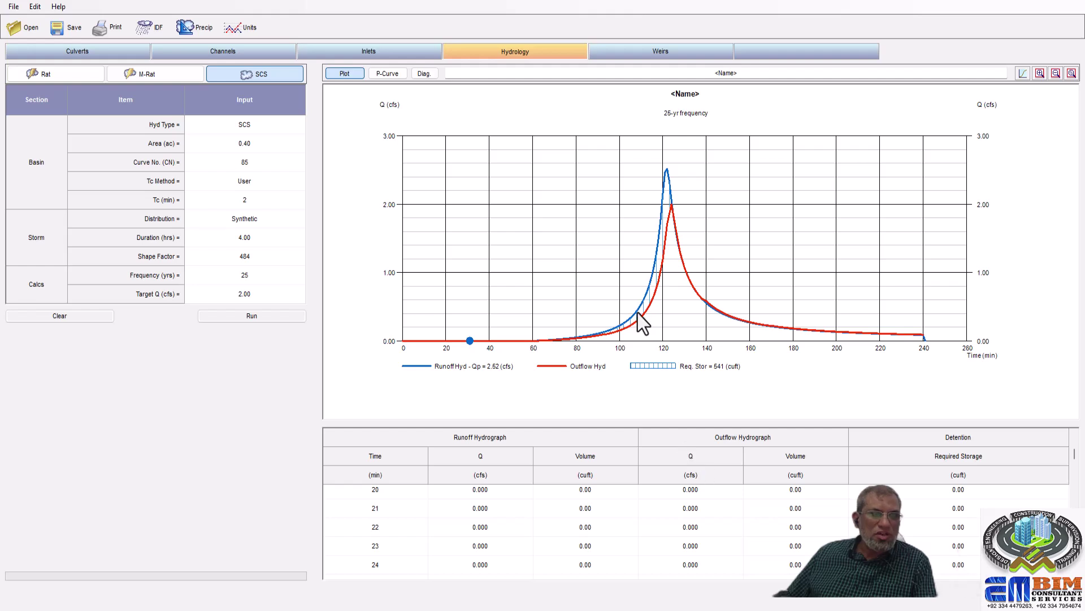
View the SCS pond depth versus orifice diameter performance curve and its explanatory diagram.
click(389, 74)
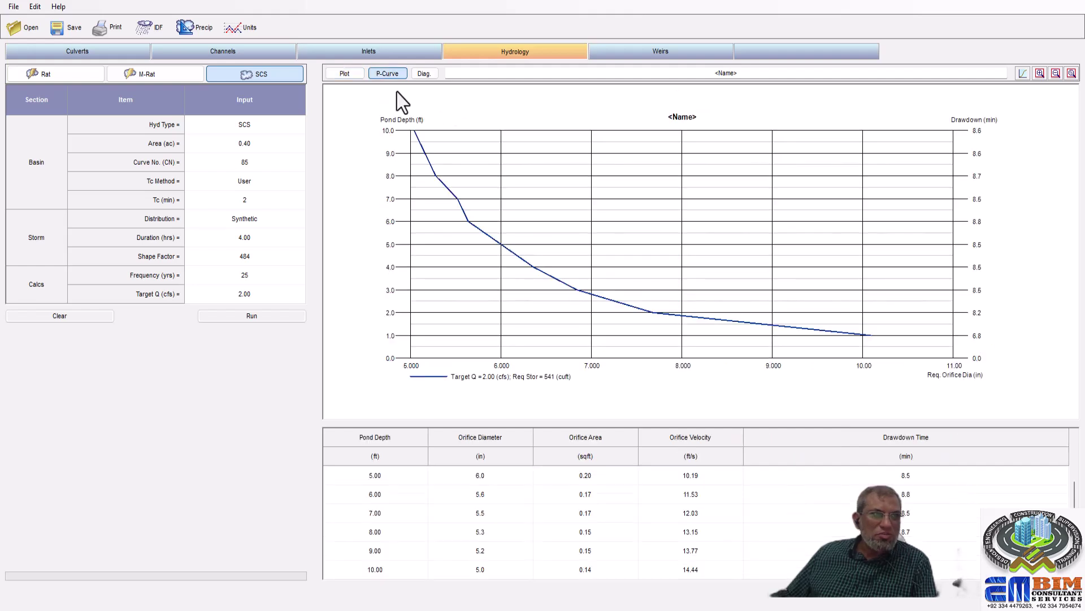
click(421, 74)
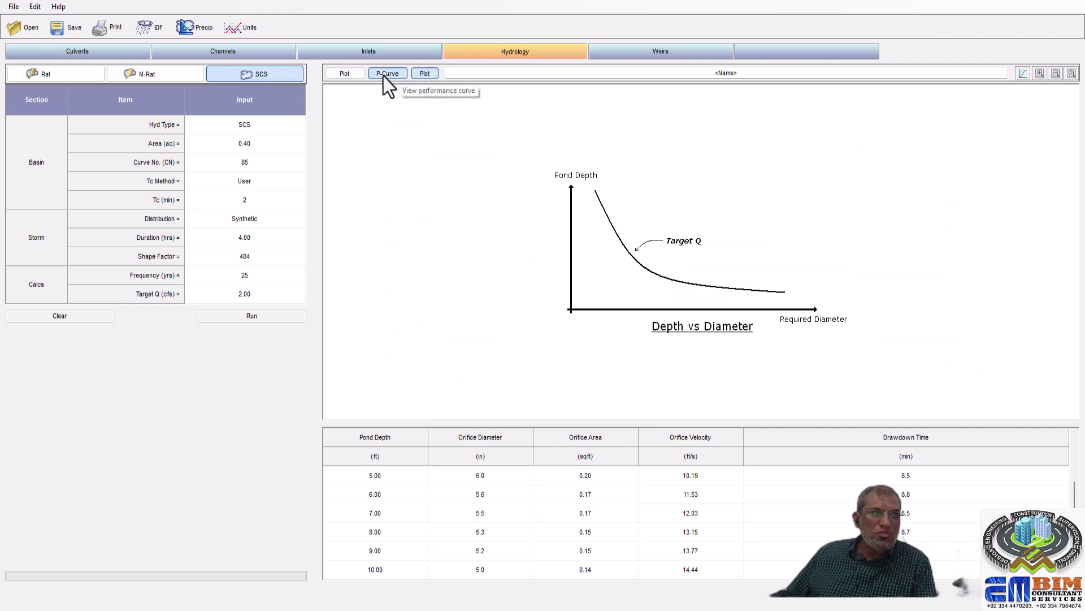
click(345, 76)
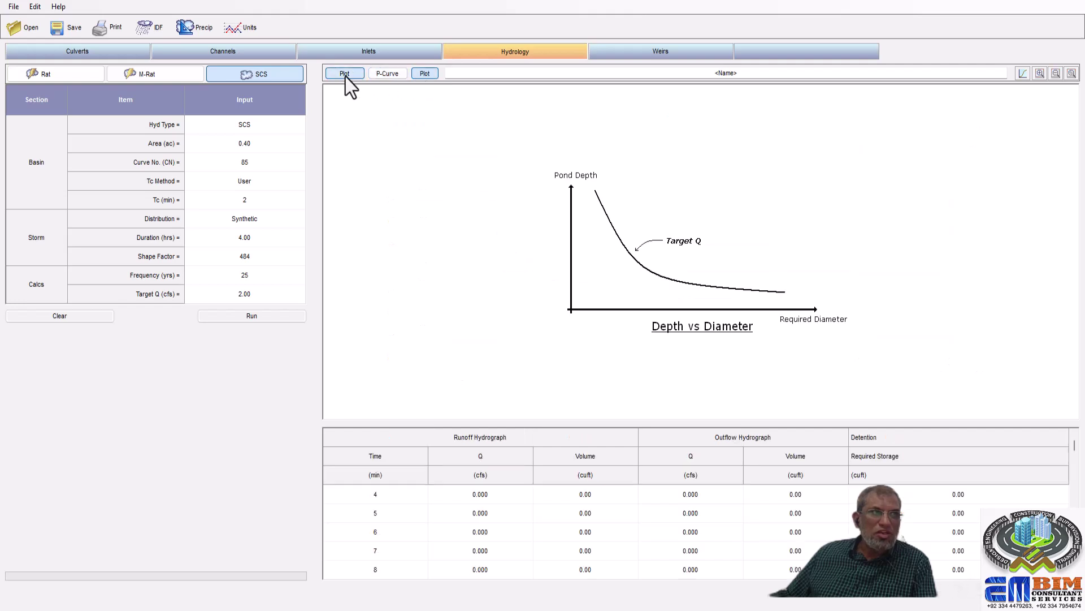
click(388, 74)
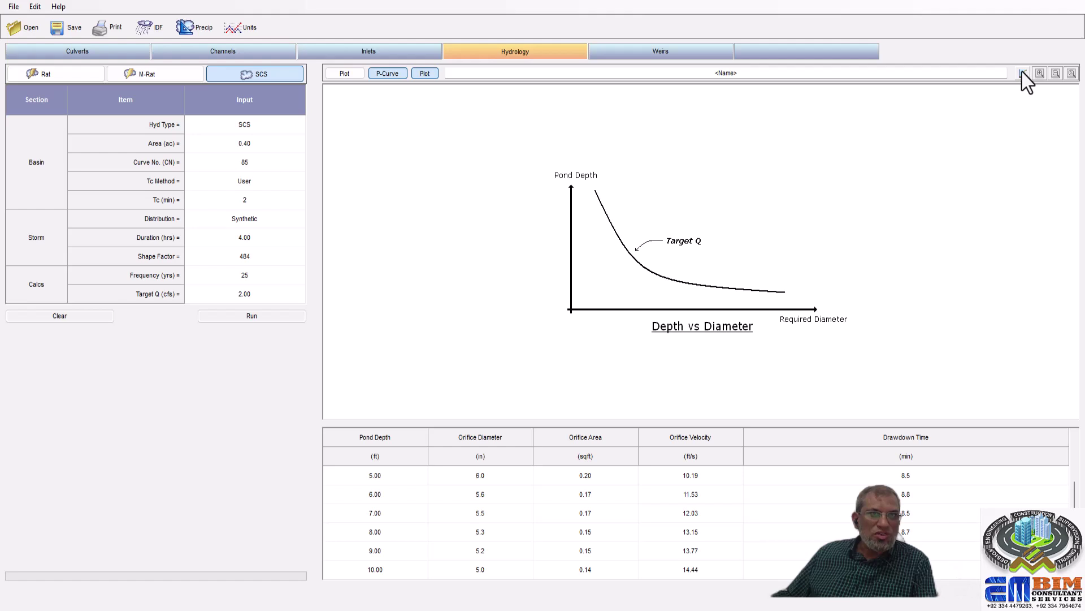
Rerun the SCS calculation and return to the hydrograph plot.
click(731, 75)
drag(755, 75, 654, 75)
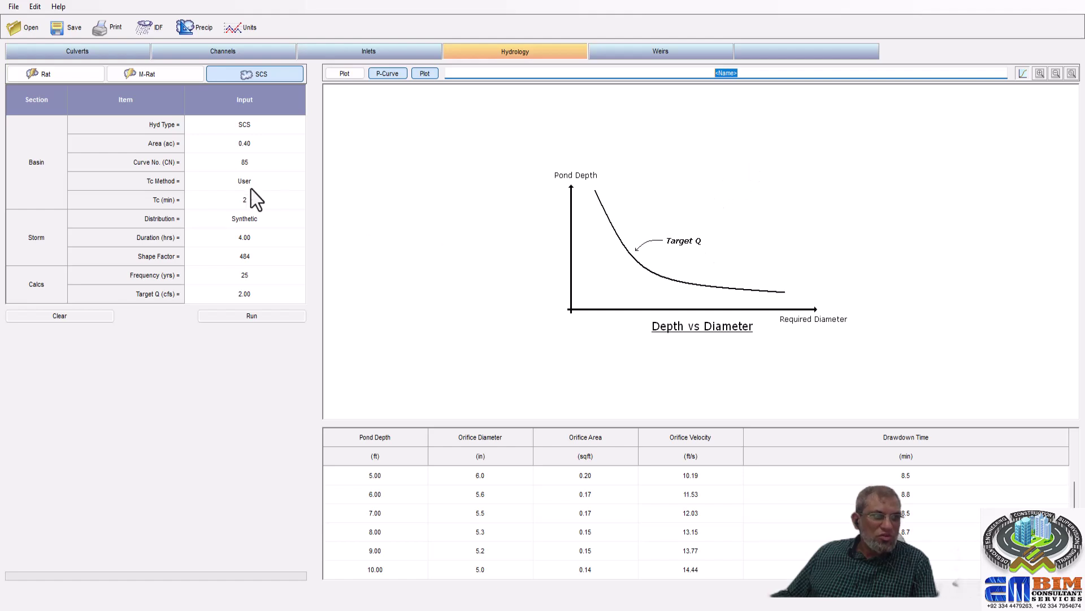
click(267, 317)
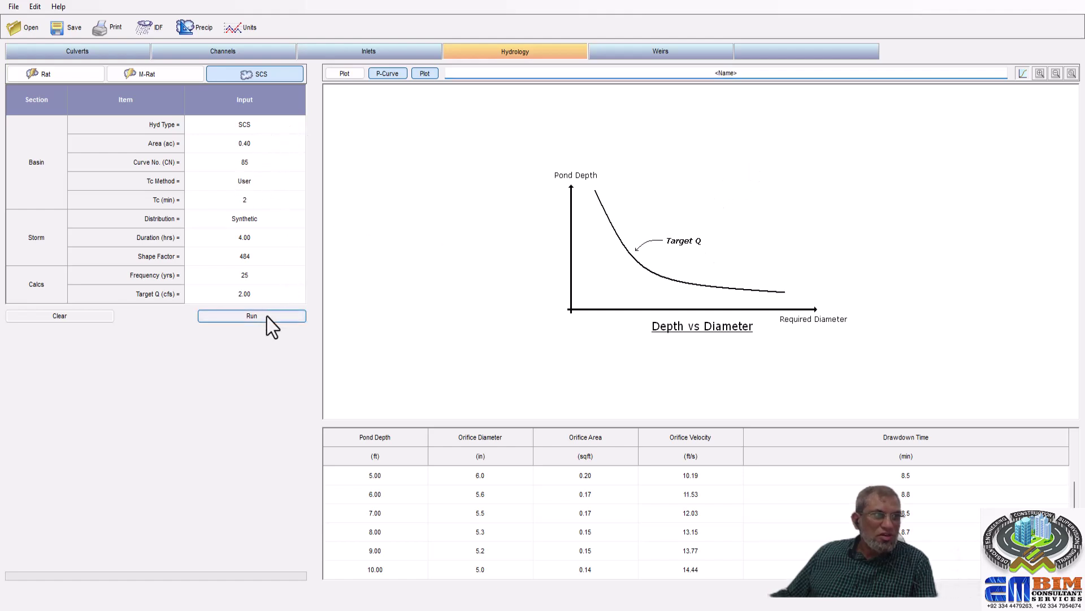
click(346, 74)
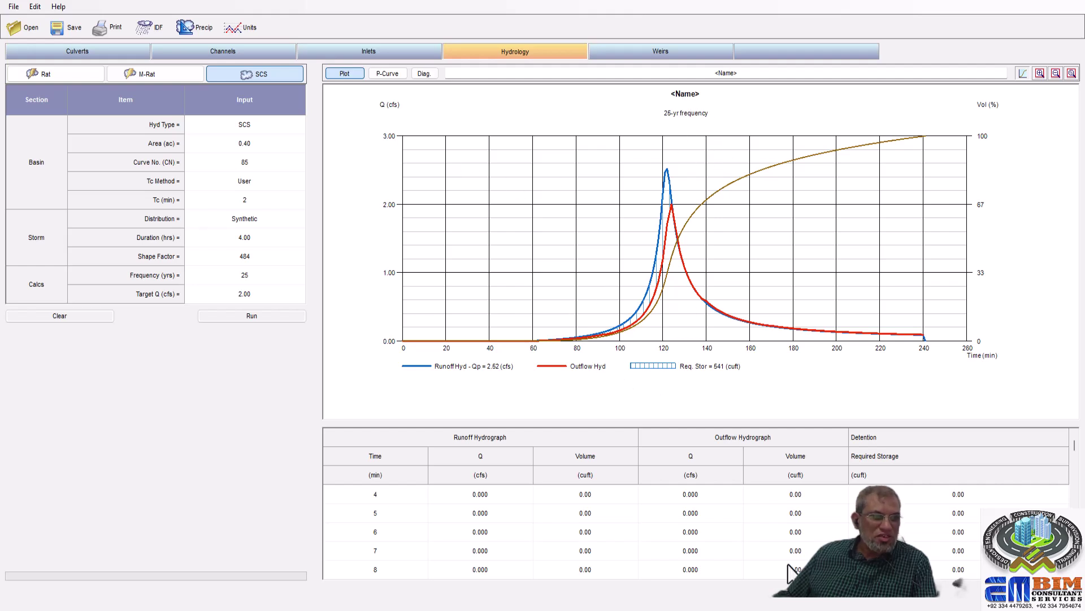
Review the first minutes of the SCS runoff, outflow and required storage table, returning to time zero.
scroll(735, 509, down, 2)
scroll(697, 514, down, 4)
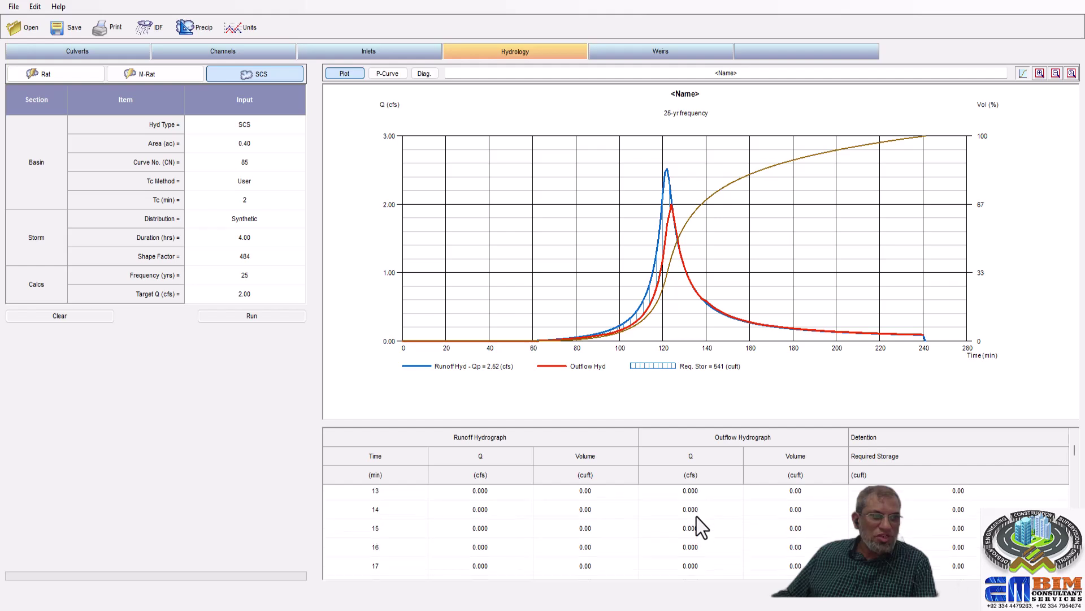
scroll(690, 537, up, 7)
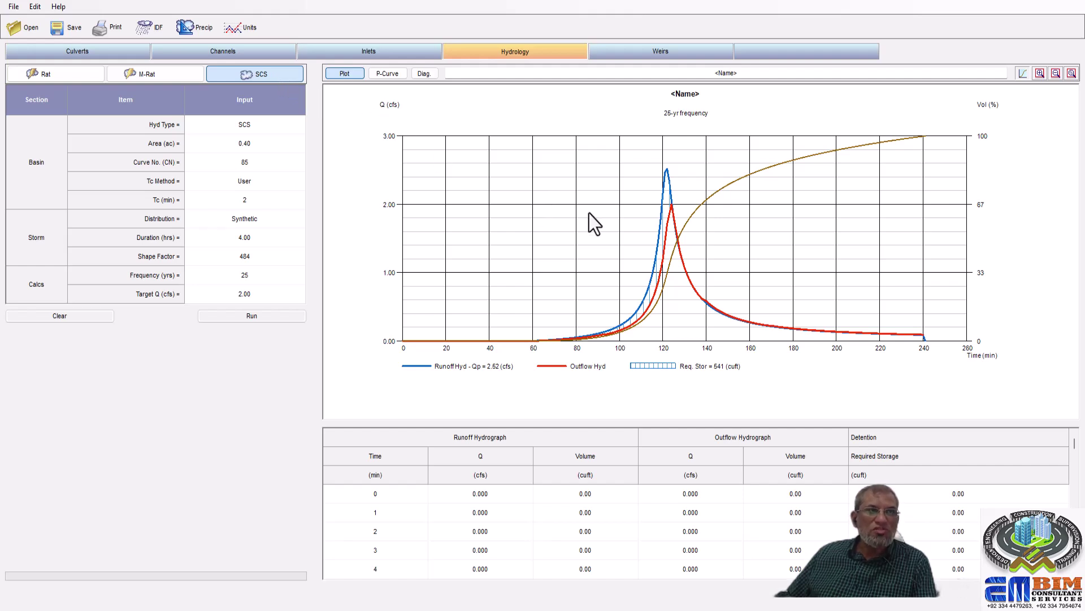
Rerun the Modified Rational, Rational and SCS calculations in turn to compare their 25-year hydrographs and required storage.
click(151, 78)
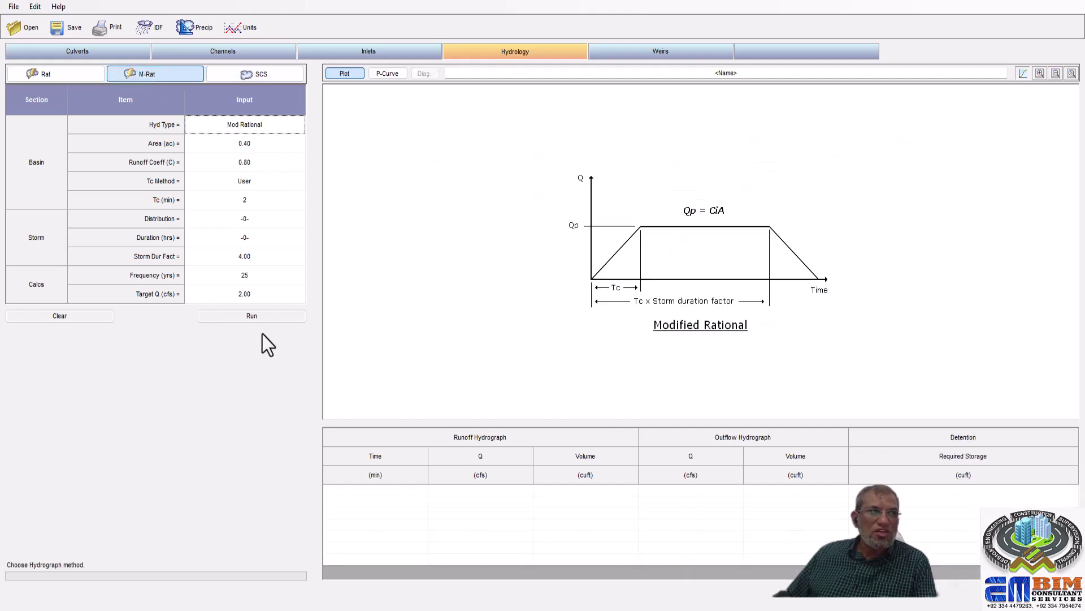
click(254, 318)
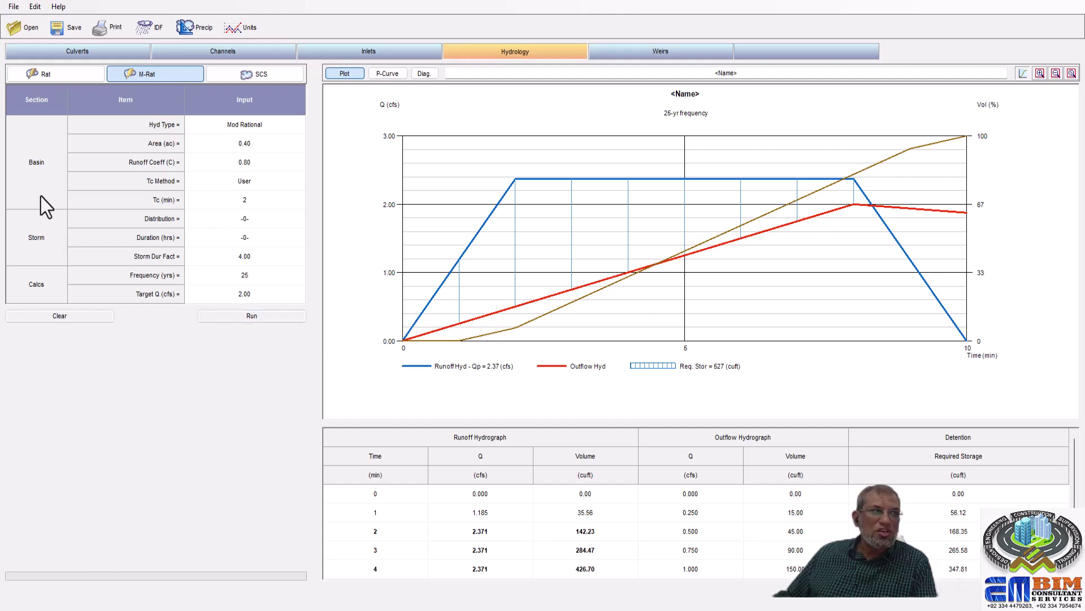
click(58, 75)
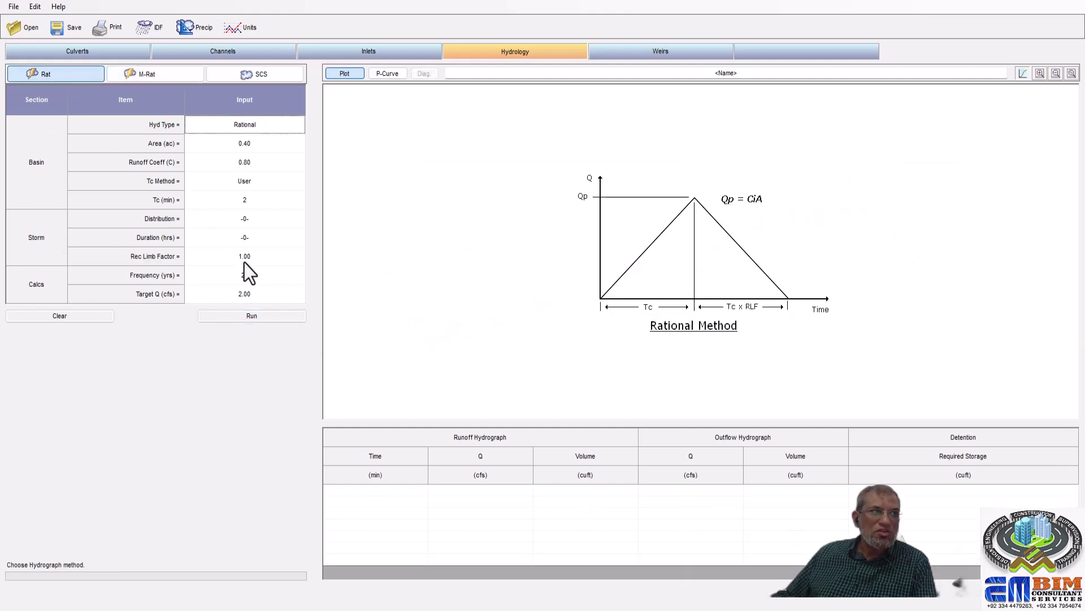
click(256, 317)
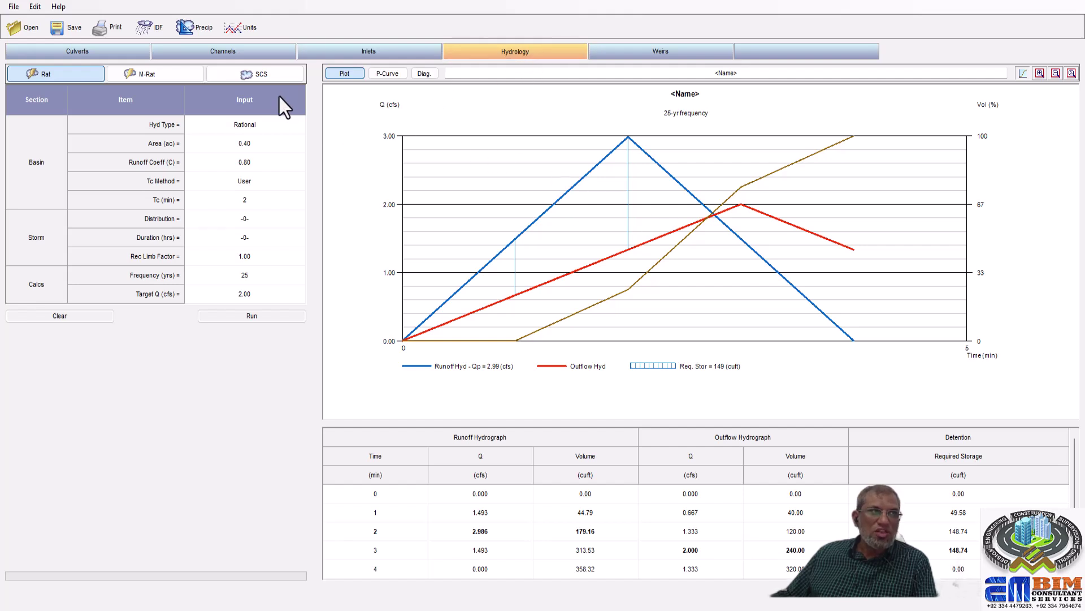
click(270, 74)
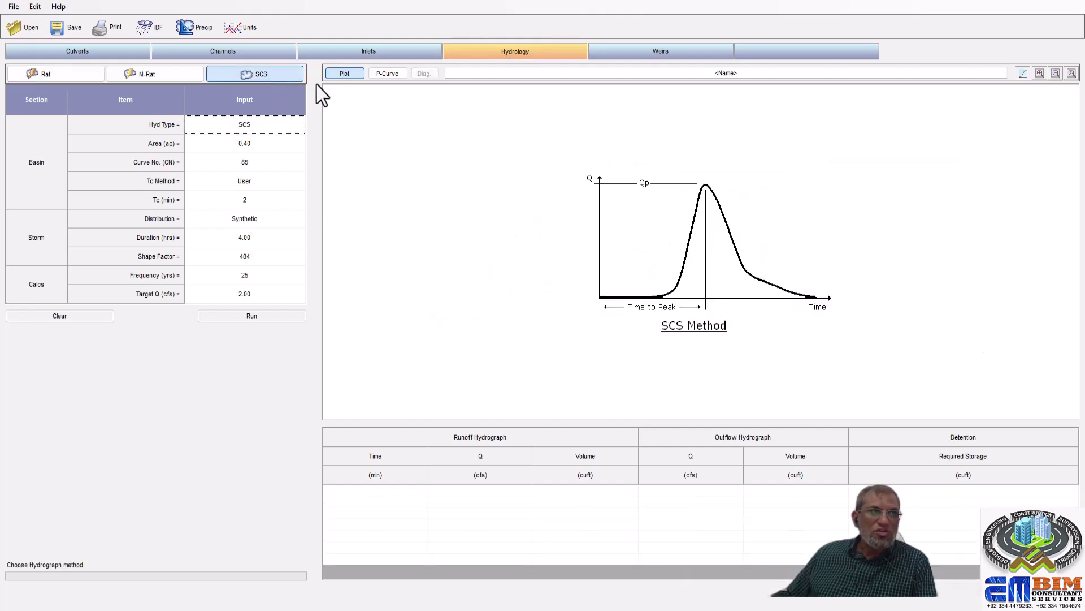
click(259, 316)
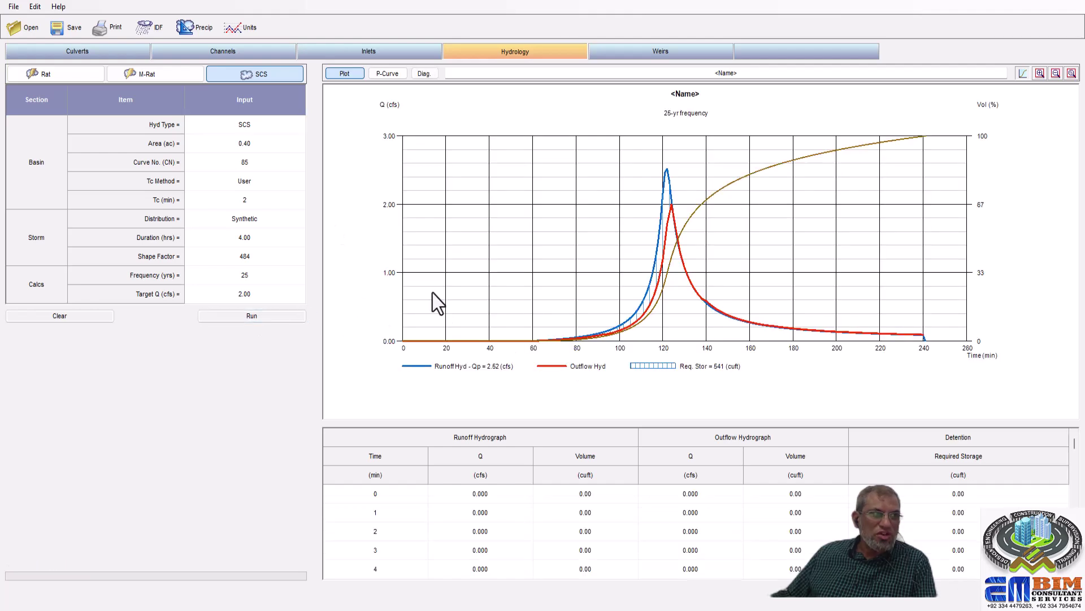